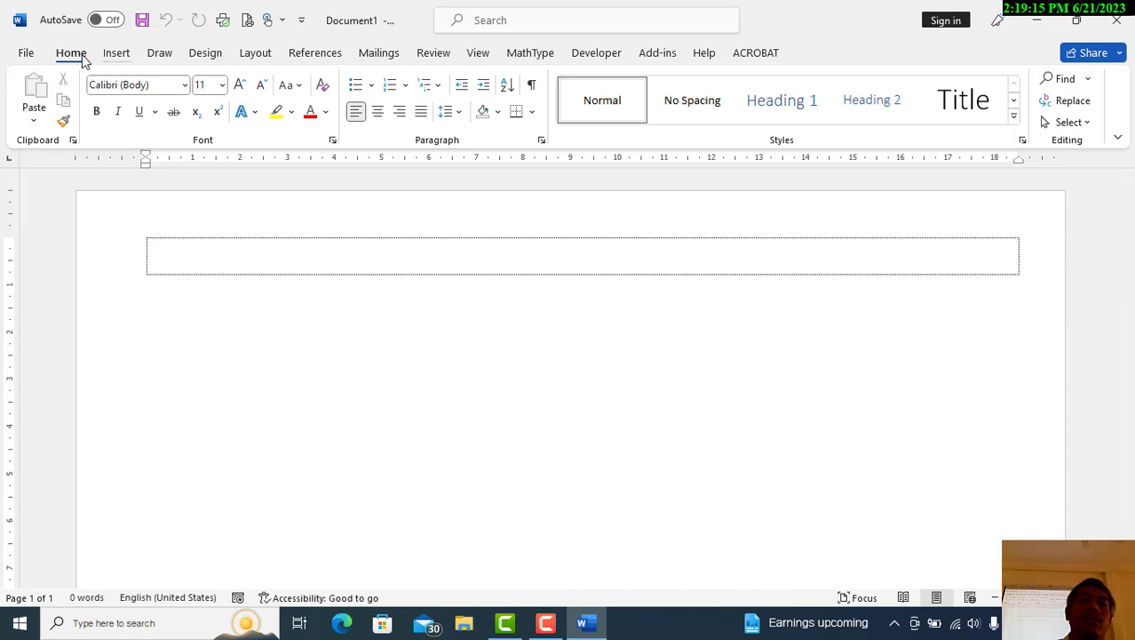
Insert a five-column, three-row table.
left_click(116, 54)
left_click(134, 107)
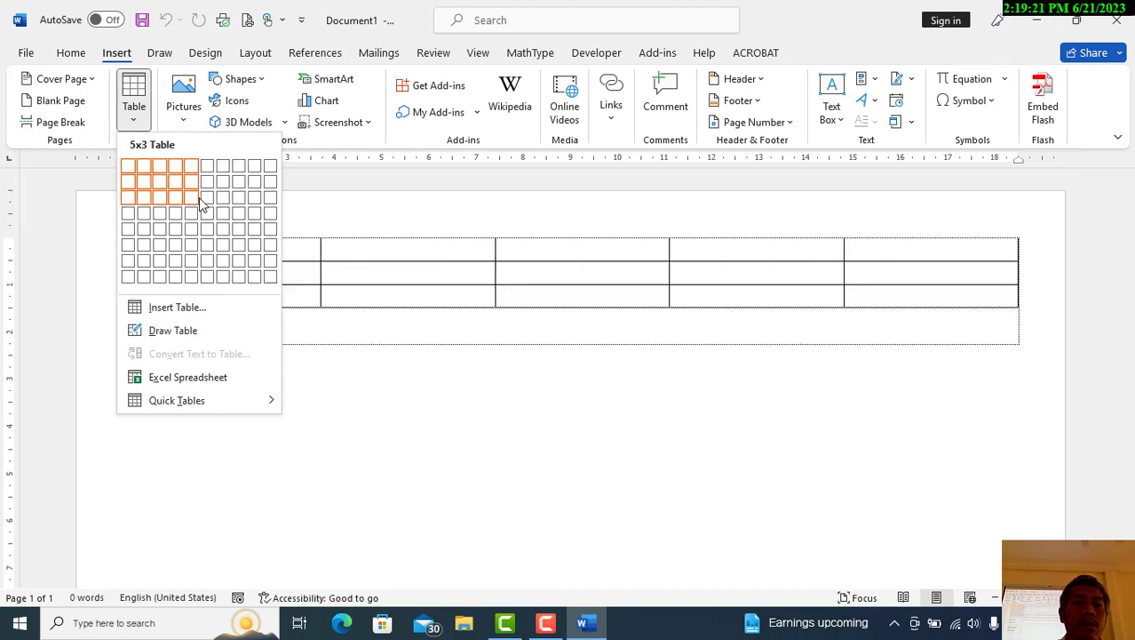
left_click(199, 198)
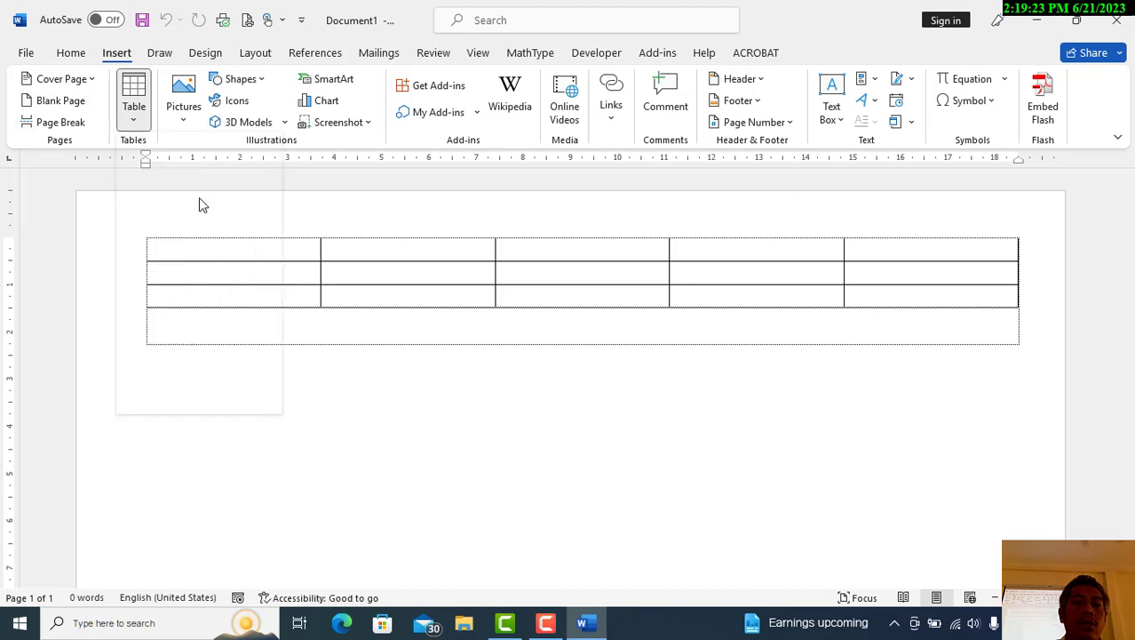
Select the whole table and set its font to Khmer OS Siemreap.
left_click(140, 231)
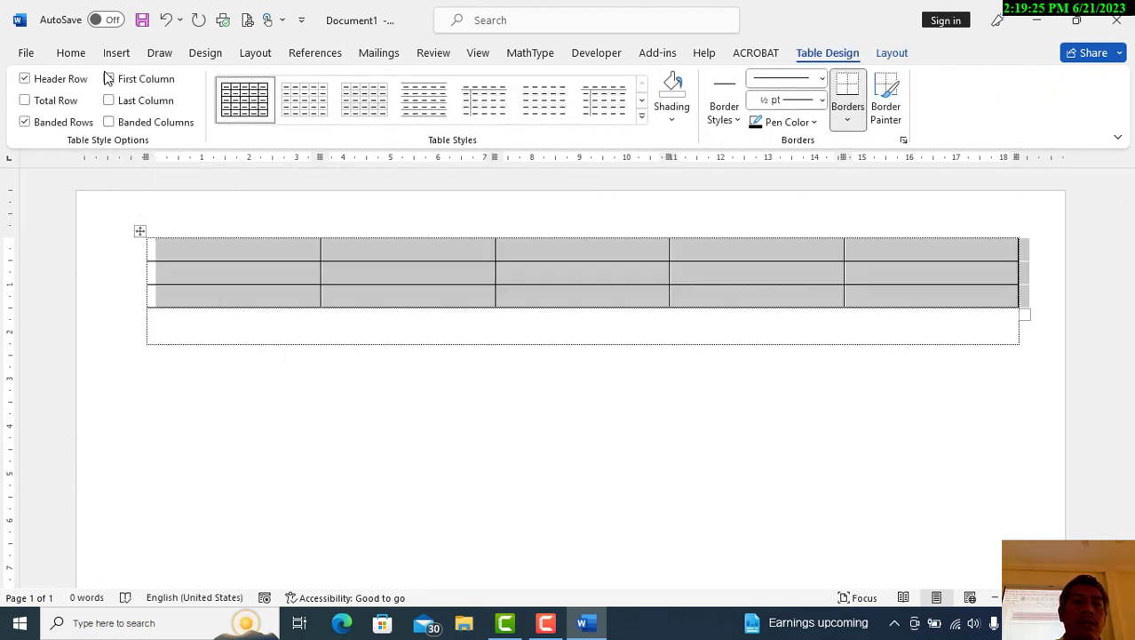
left_click(73, 55)
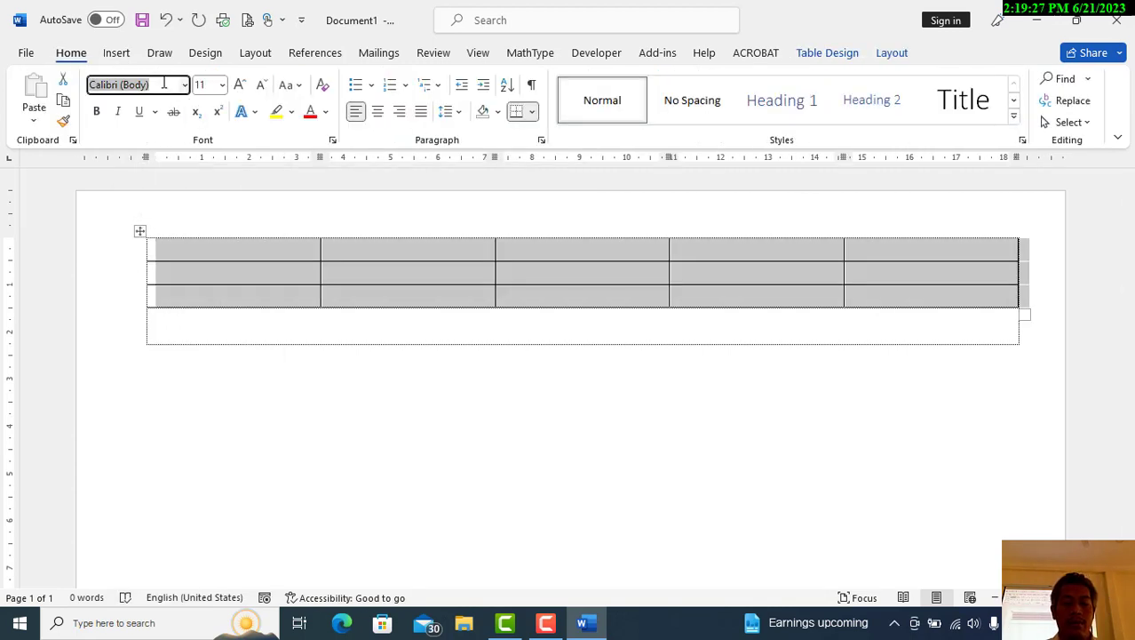
type("ករបាយ")
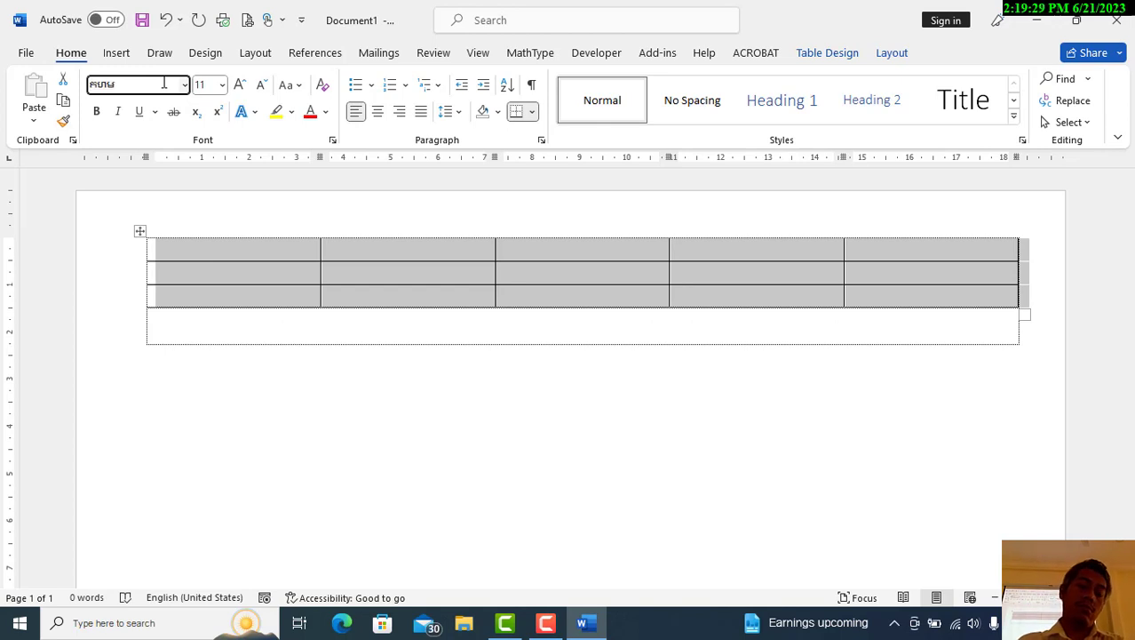
key("BackSpace")
key("BackSpace")
key("BackSpace")
type("Khmer OS Siemreap")
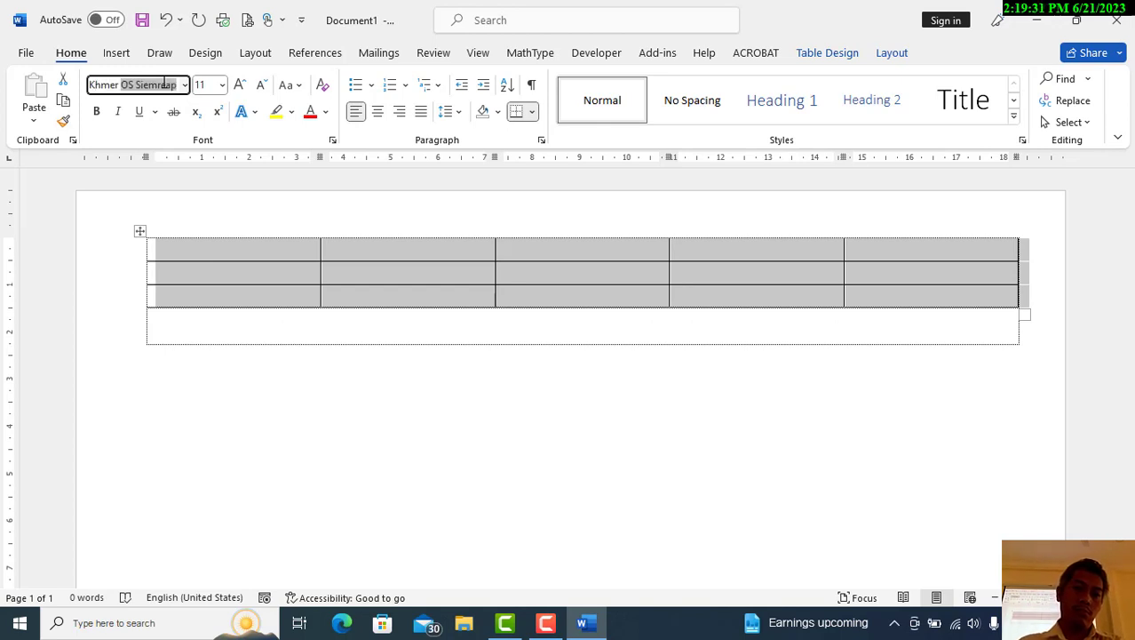
key("Return")
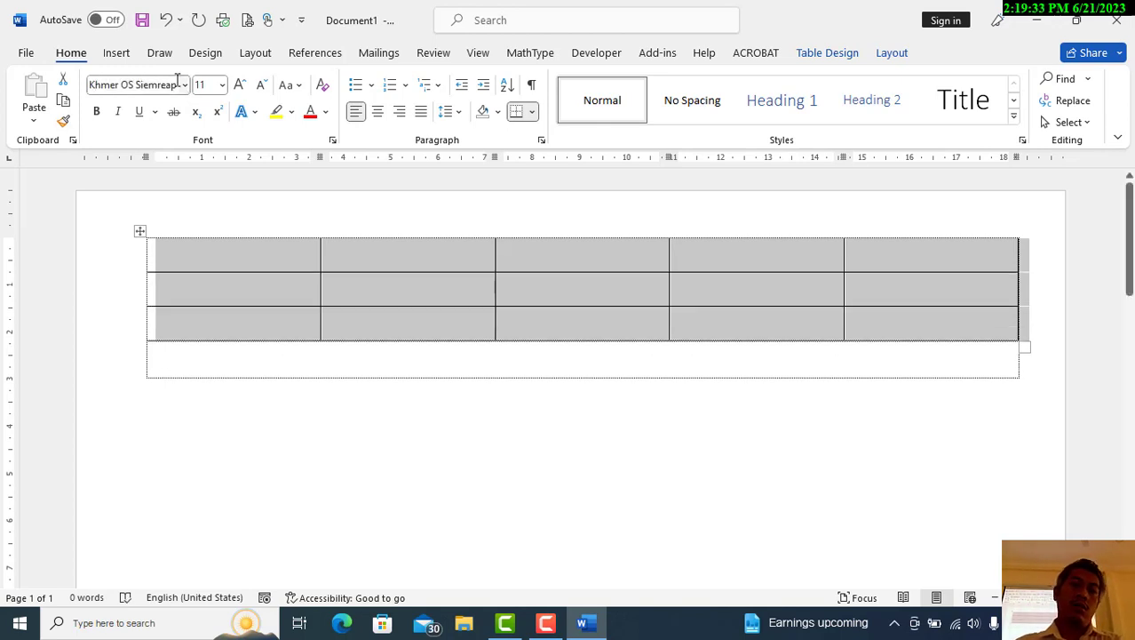
Set the table text to 12 pt and place the caret in the first cell.
left_click(222, 85)
left_click(209, 190)
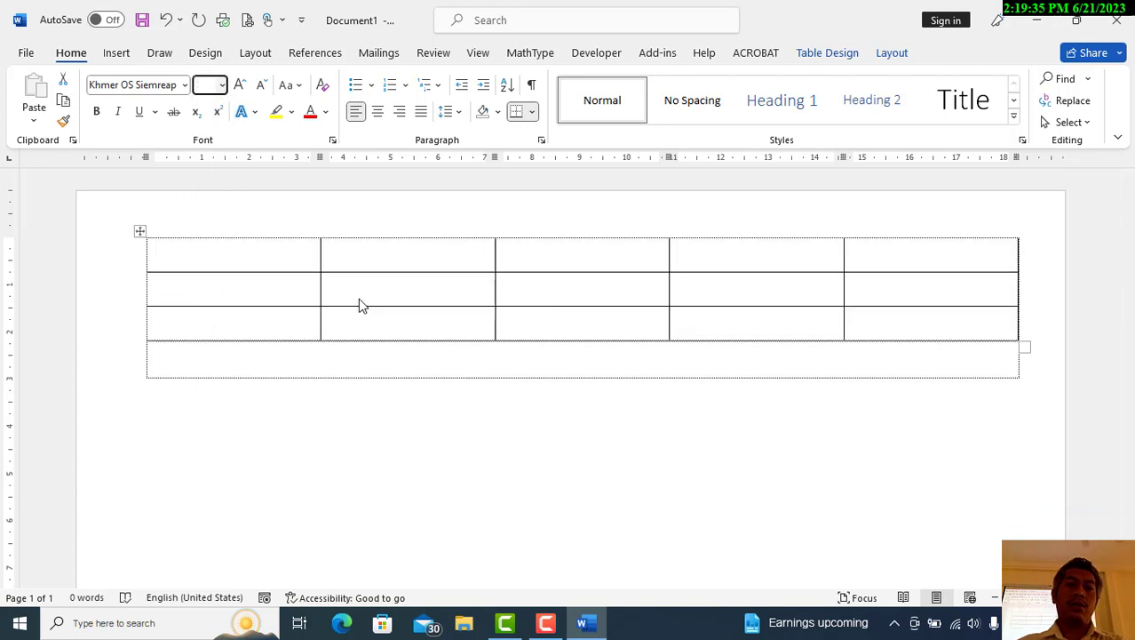
left_click(266, 284)
left_click(248, 253)
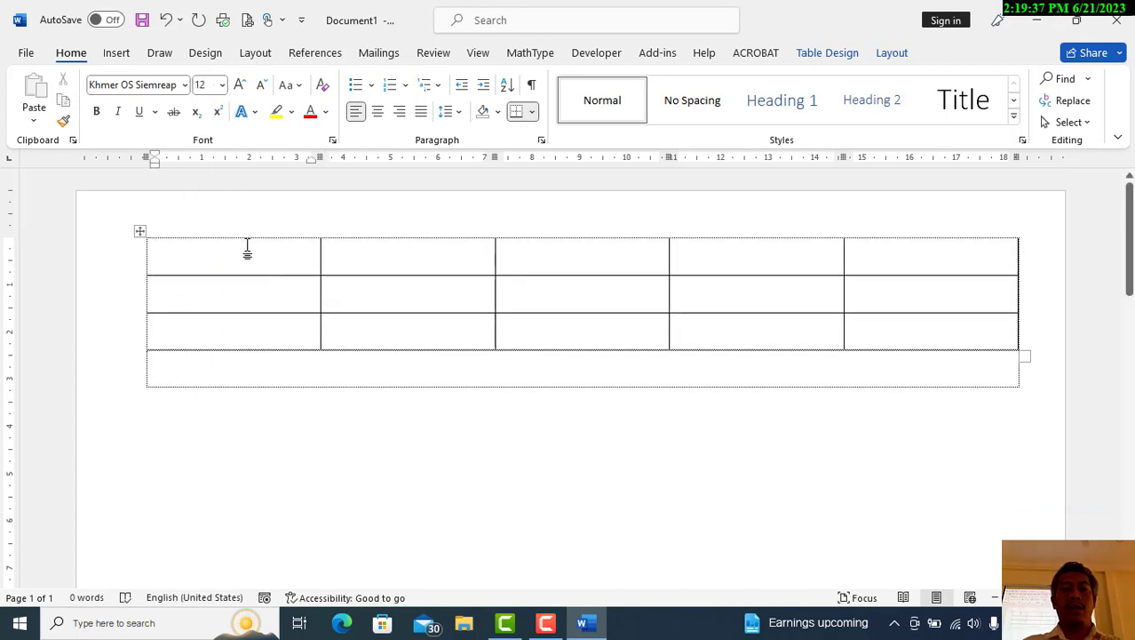
key("alt")
key("l")
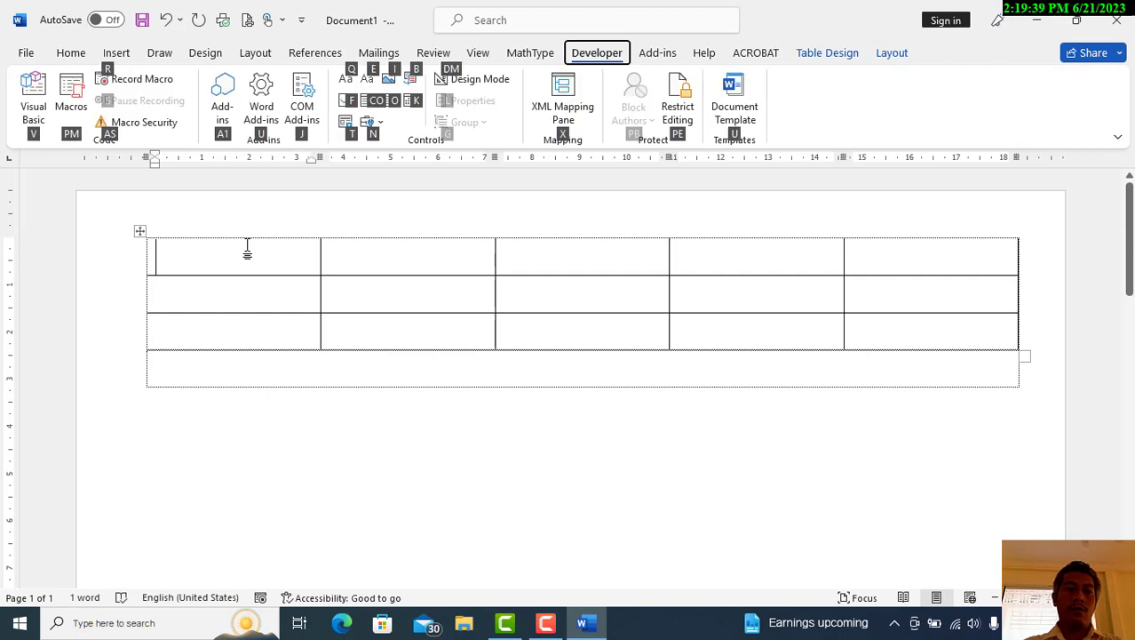
left_click(210, 259)
type("l")
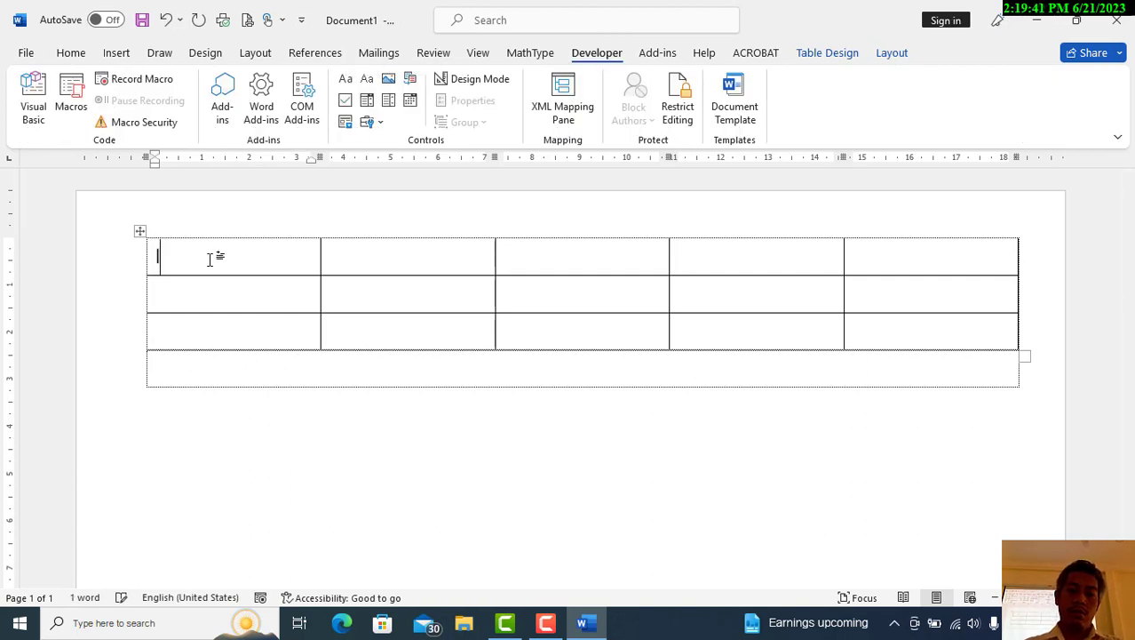
Type the heading ល.រ with the Khmer keyboard and narrow the first column.
key("alt+shift")
type("ល")
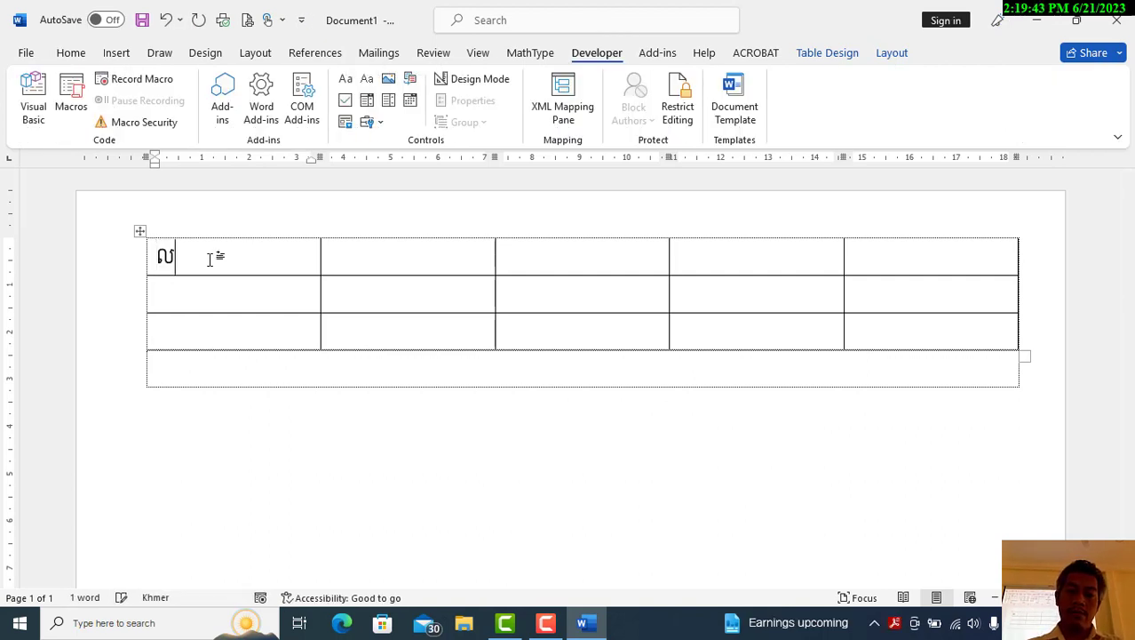
type(".រ")
key("Tab")
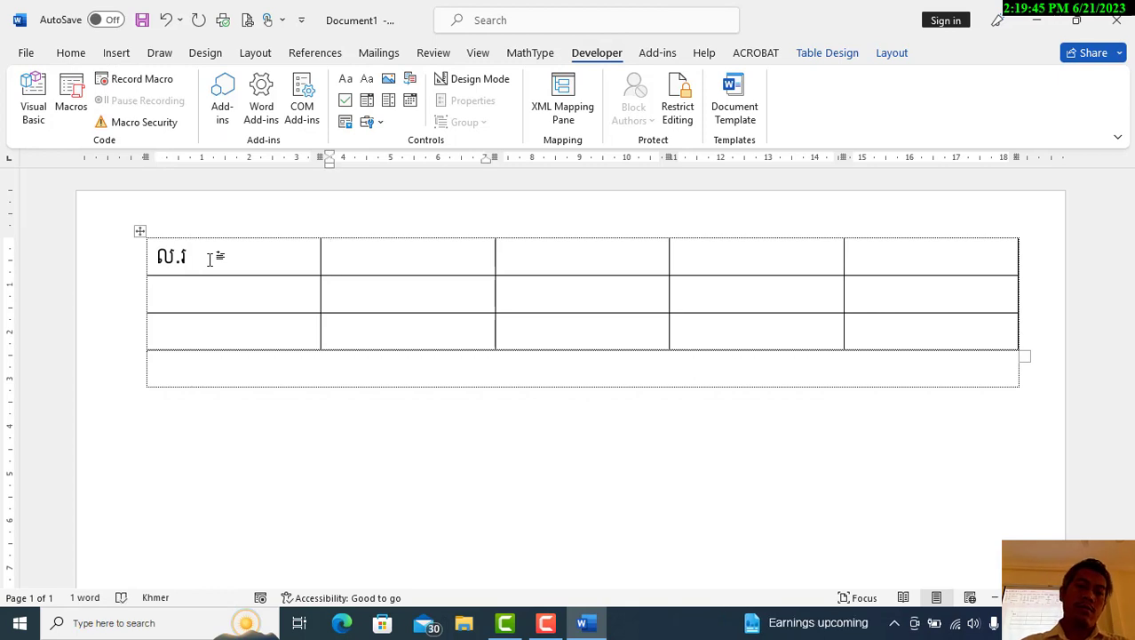
left_click_drag(319, 256, 205, 257)
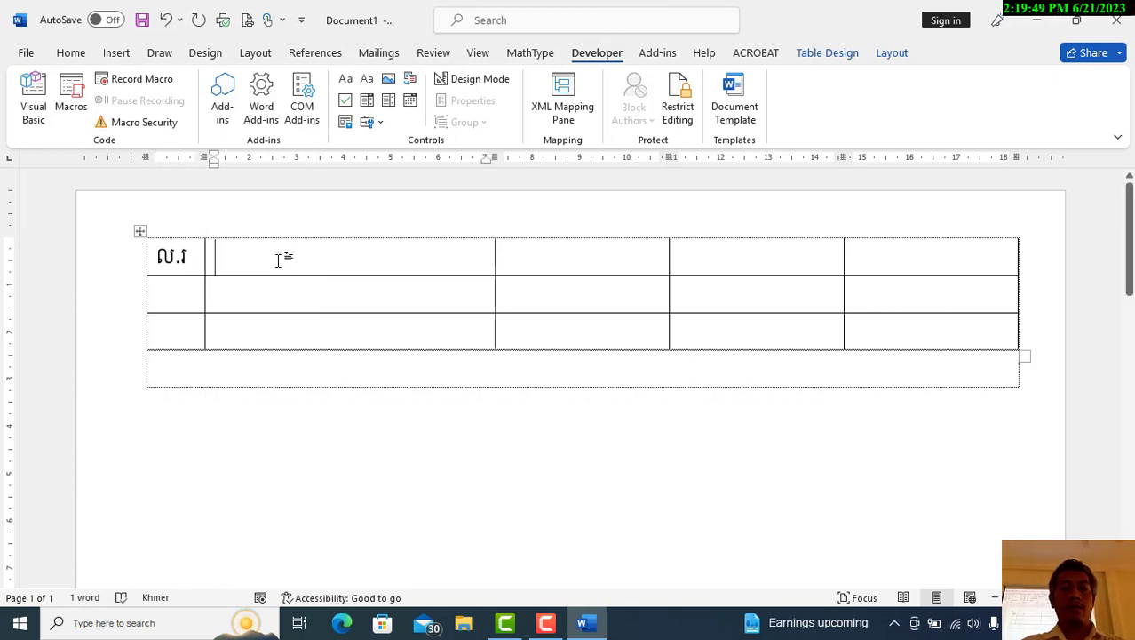
Type the headings គោត្តនាមមនាម, កេទ, ថ្ងៃ ខែ ឆ្នាំកំណើត and ផ្សេង in the remaining cells.
type("គោត្តនា")
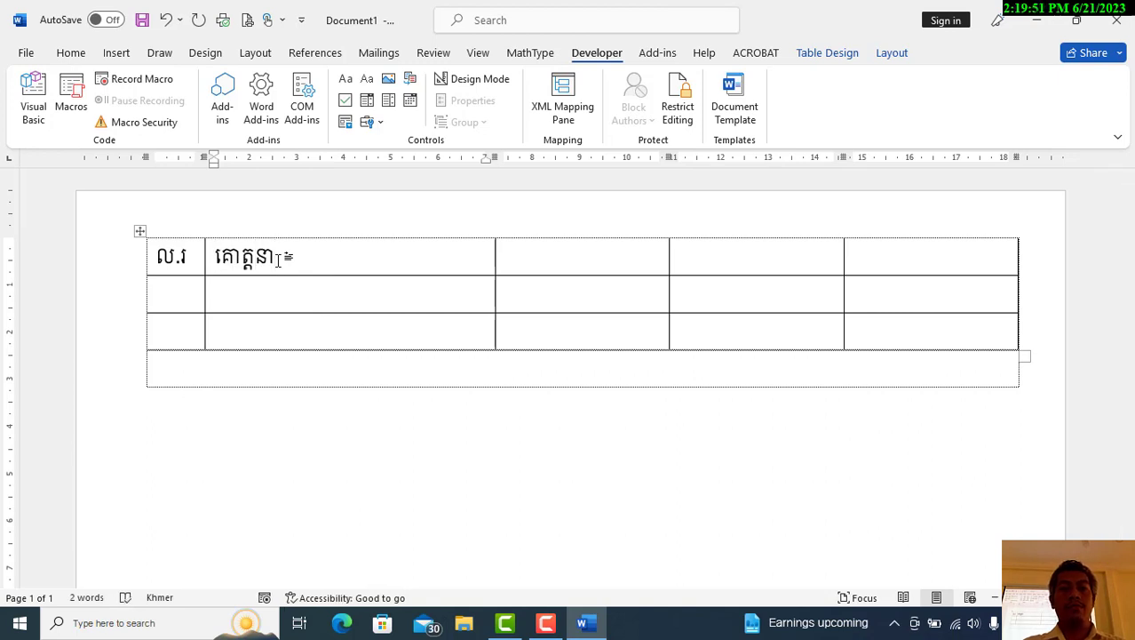
type("មមន")
type("ាម")
key("Tab")
type("កេទ")
key("Tab")
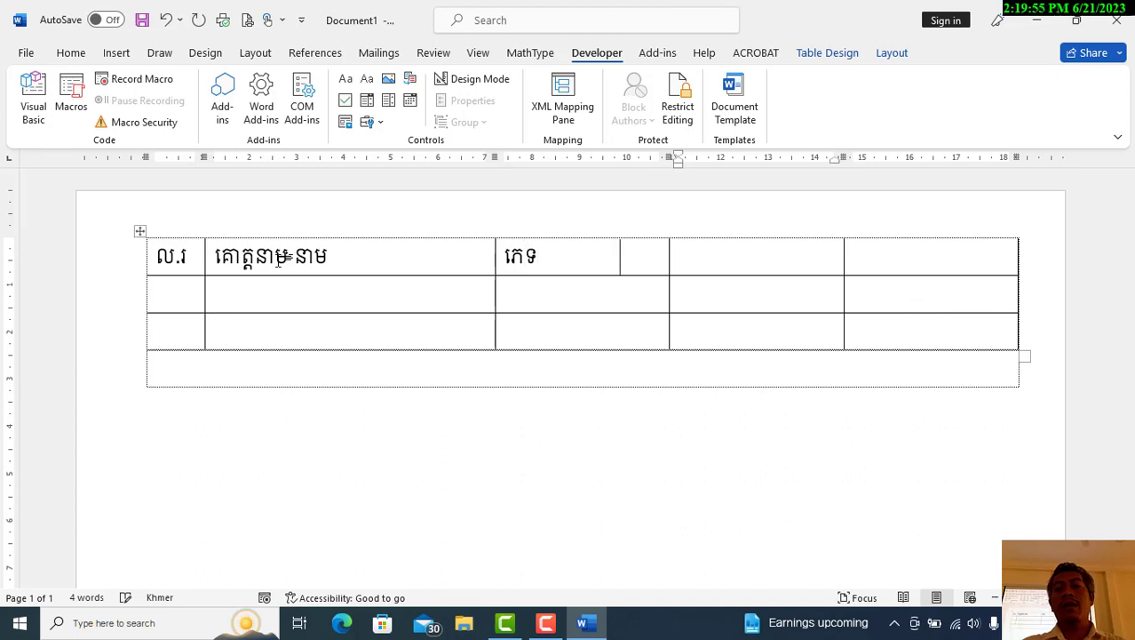
type("ថ្ងៃ")
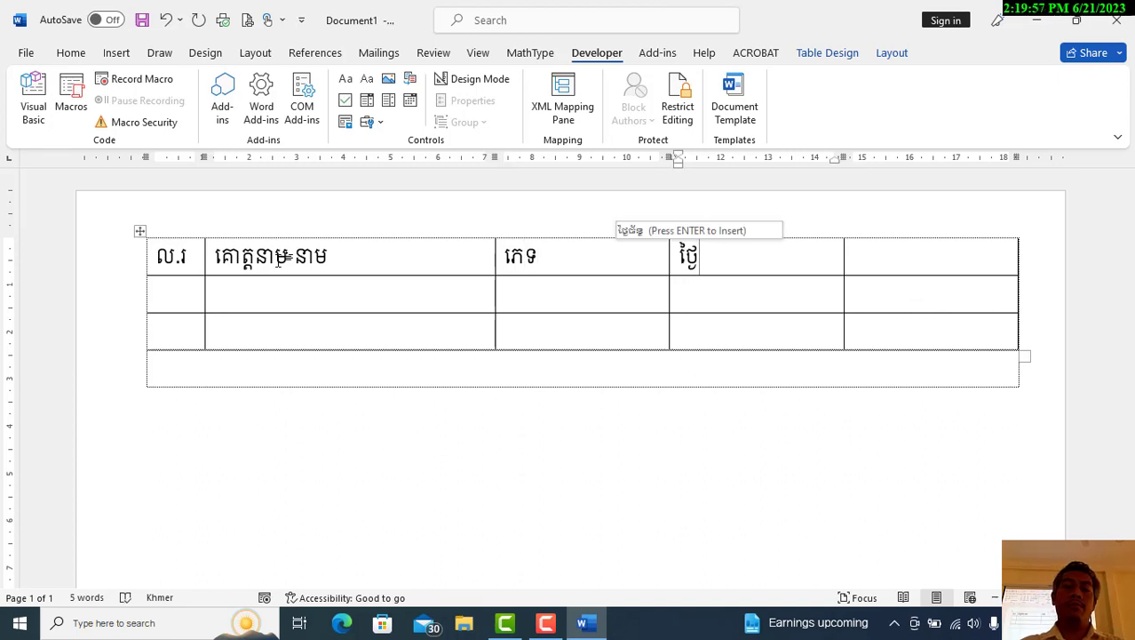
type(" ខែ ឆ្នាំ")
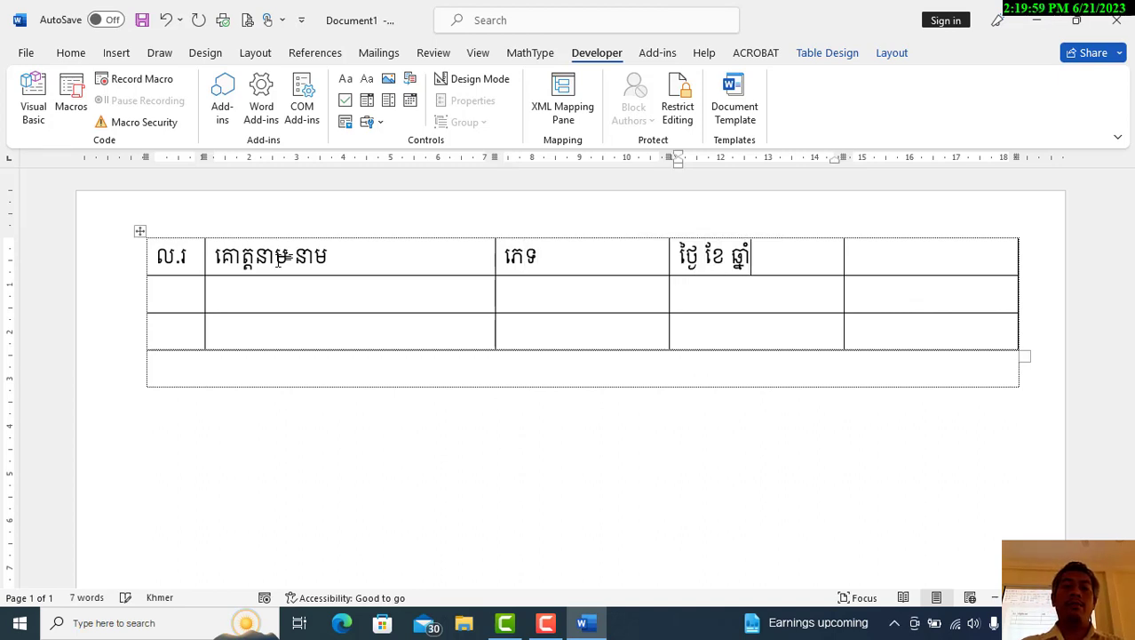
type("កំណើត")
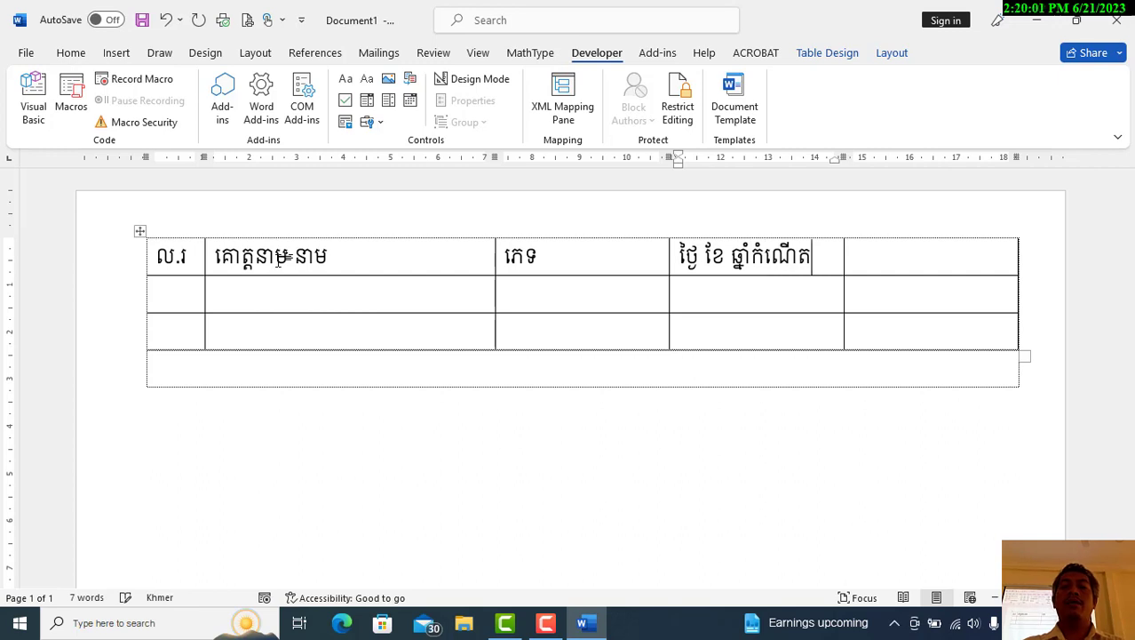
key("Tab")
type("ផ្សេង")
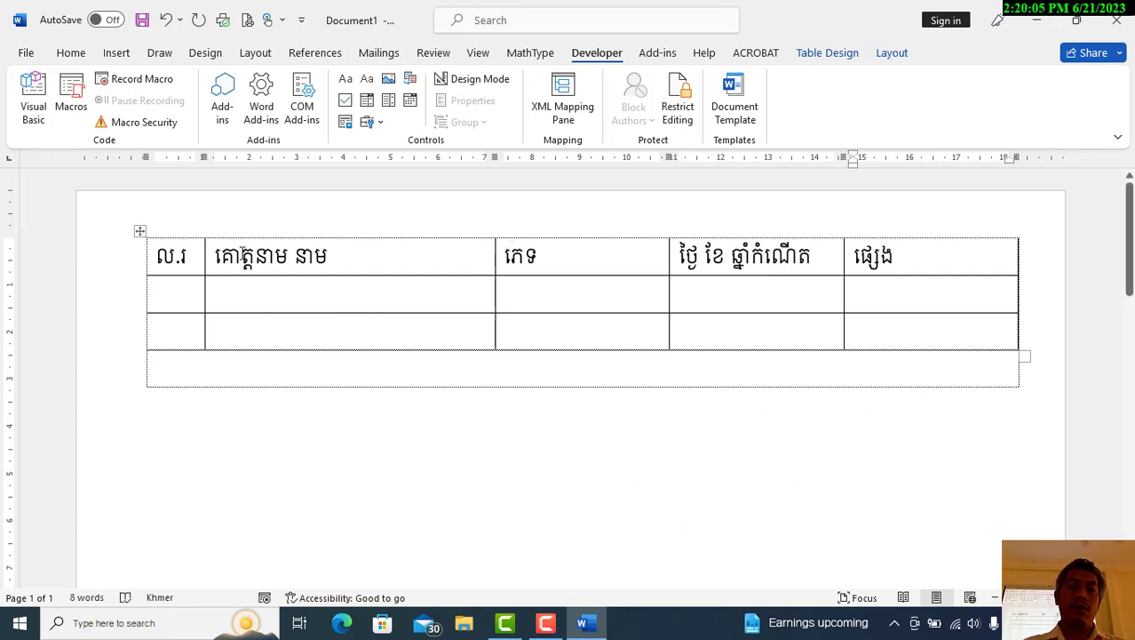
Centre the Khmer headings in the header row.
left_click(113, 257)
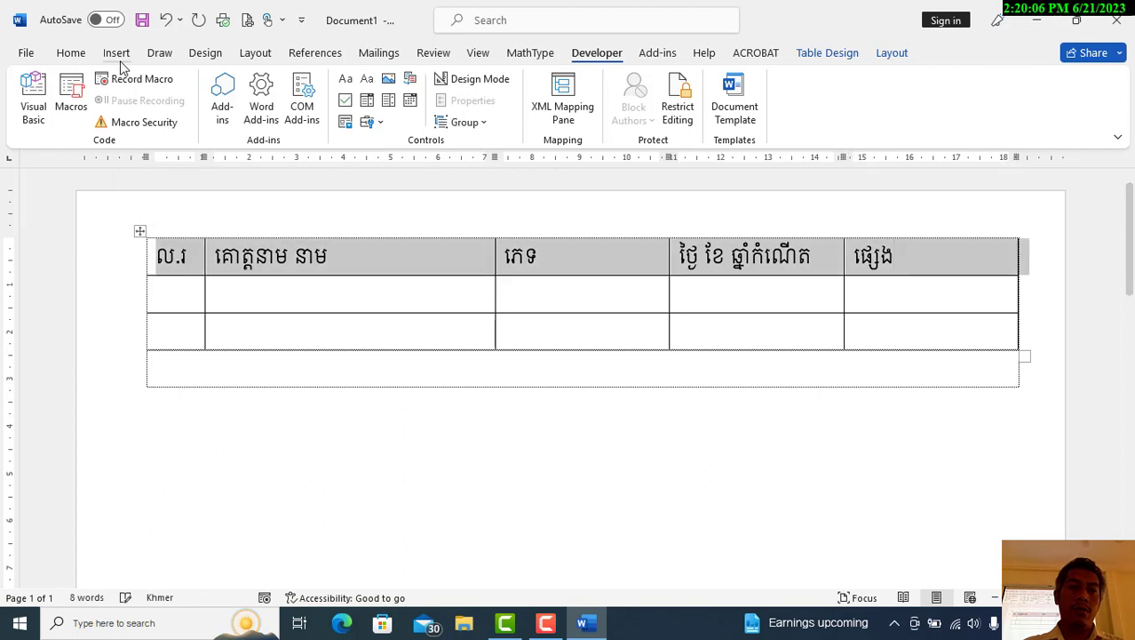
left_click(71, 53)
left_click(377, 111)
Narrow the ភេទ column so the birth-date column becomes wider.
left_click(504, 331)
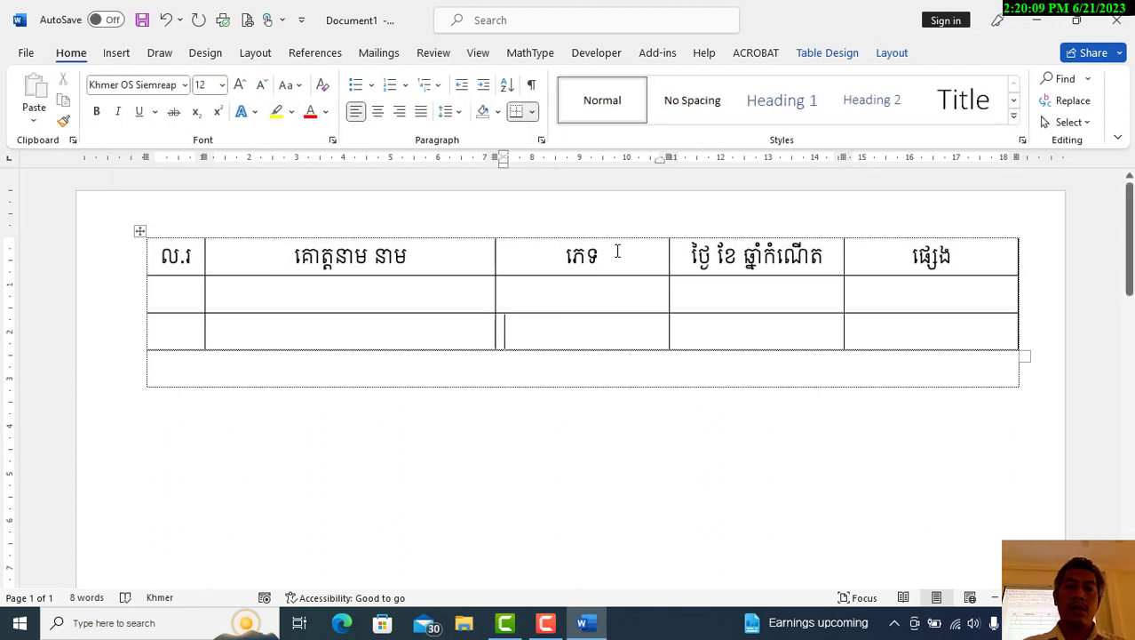
left_click_drag(669, 251, 570, 253)
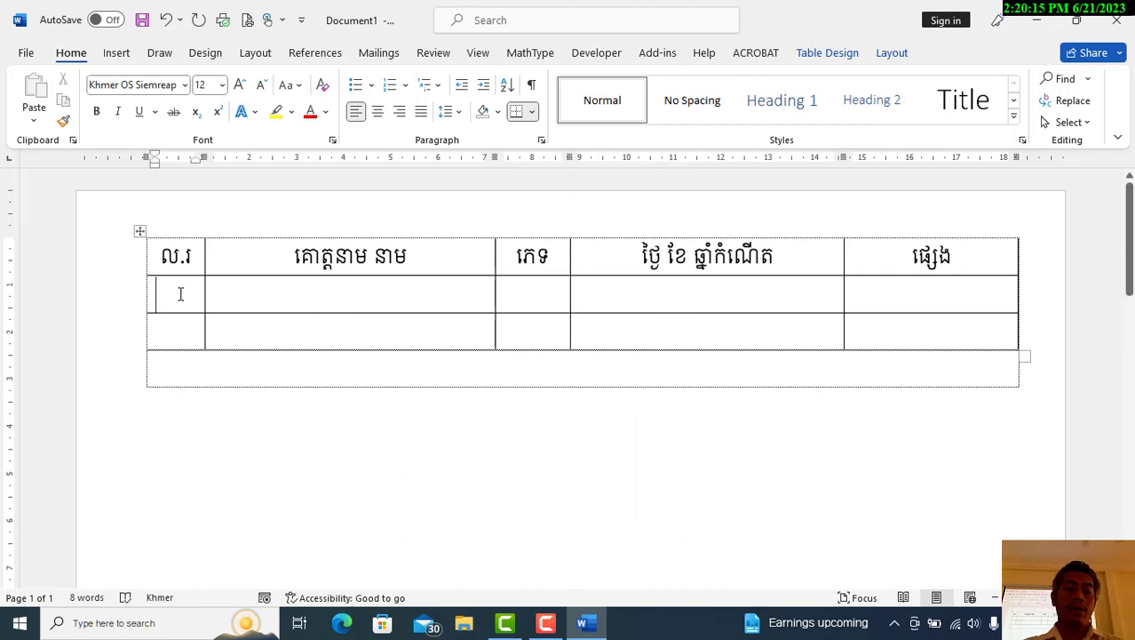
left_click_drag(180, 292, 174, 336)
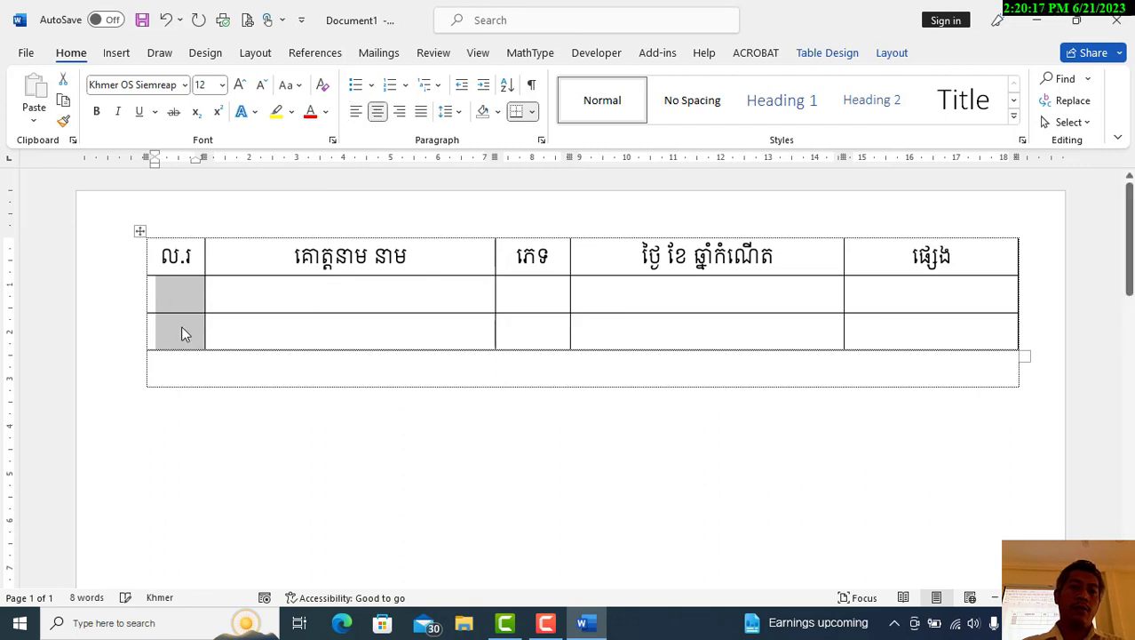
Fill row 1 with ១, a person's name, ប and ១៣ មករា ២០០០, centring sex and date cells.
left_click(188, 295)
type("១")
left_click(337, 311)
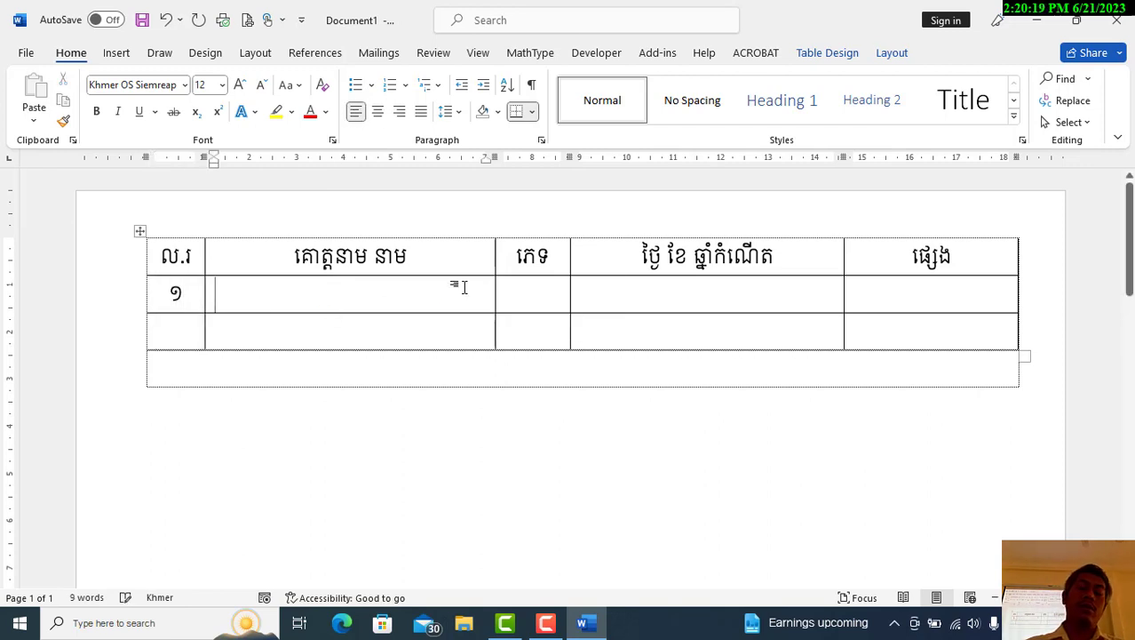
type("ង")
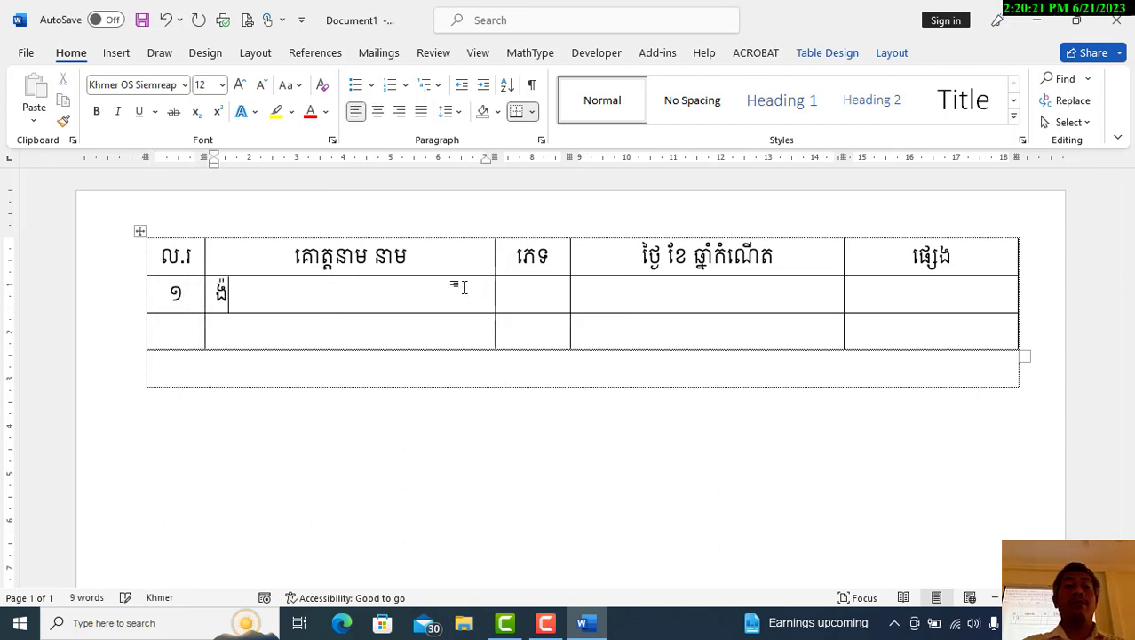
type("៉ាន់ មករា")
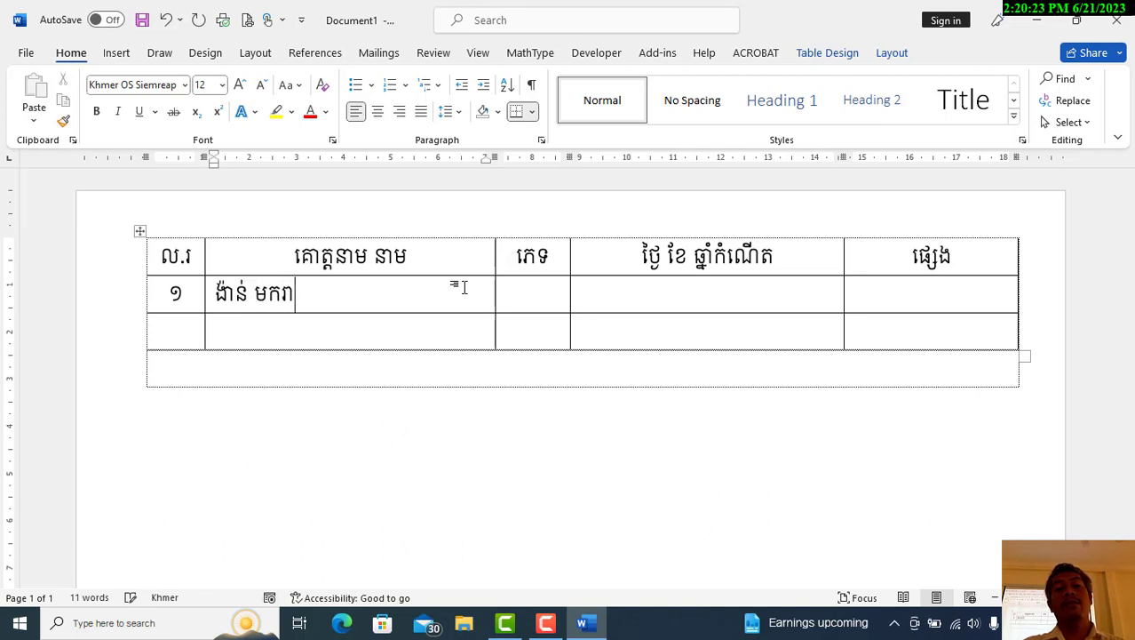
key("Tab")
type("ប")
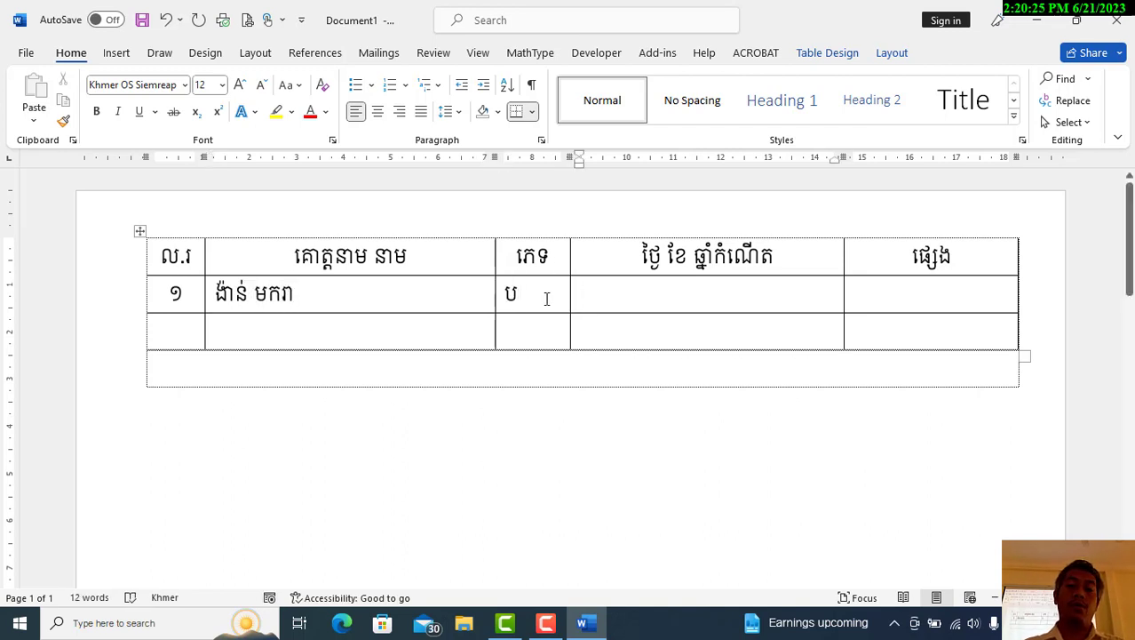
left_click_drag(544, 296, 725, 321)
left_click(378, 111)
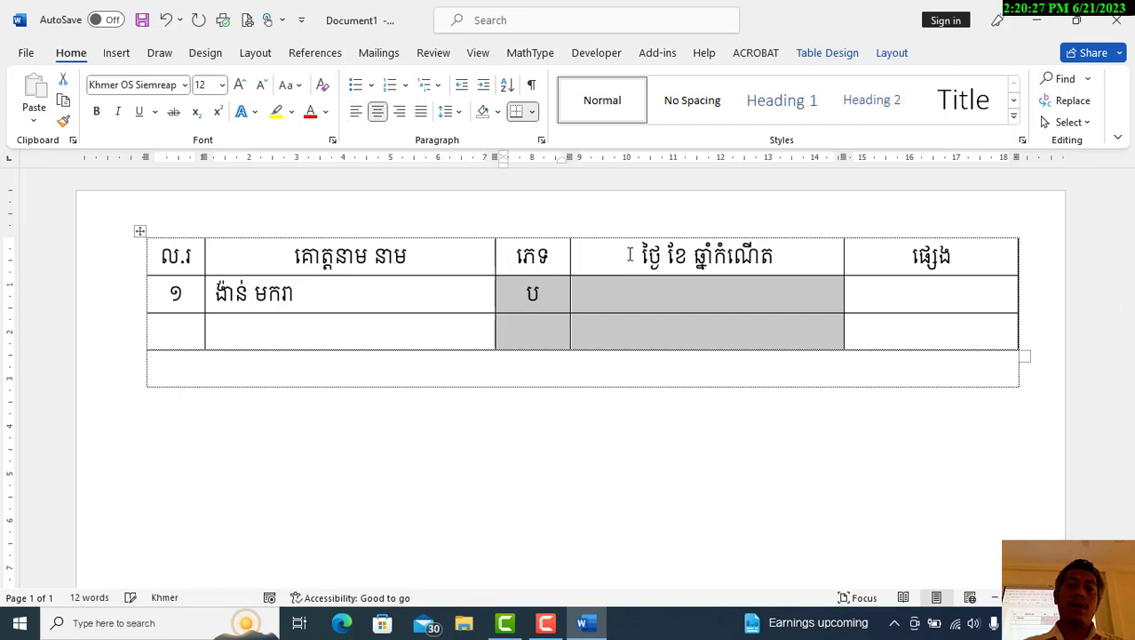
left_click(656, 285)
type("១")
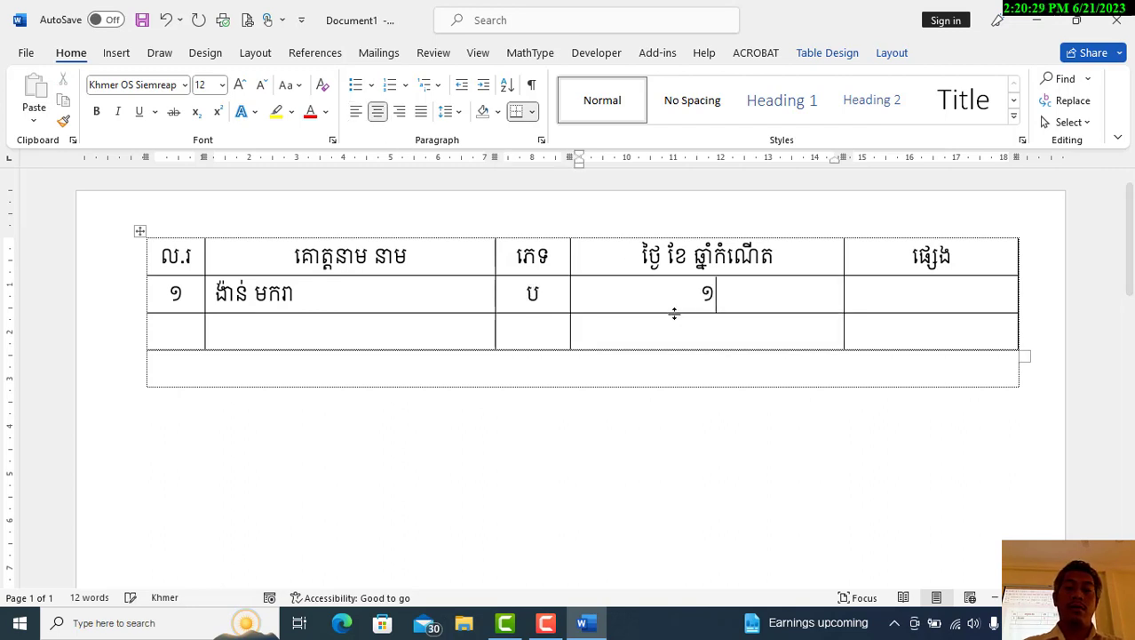
type("៣ មករា ")
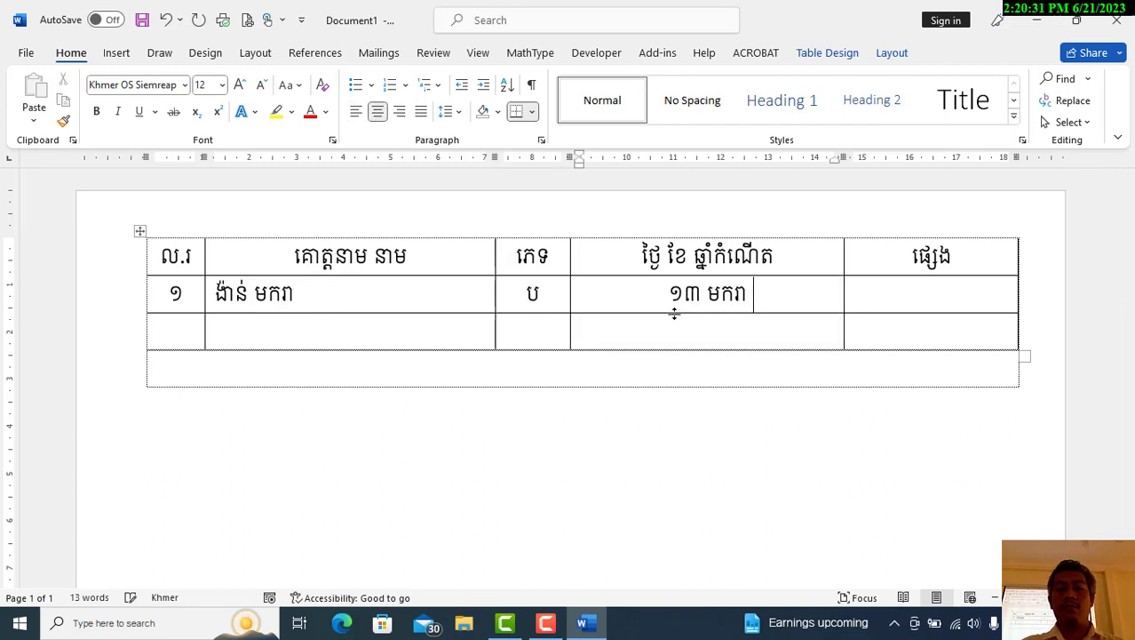
type("២០០០")
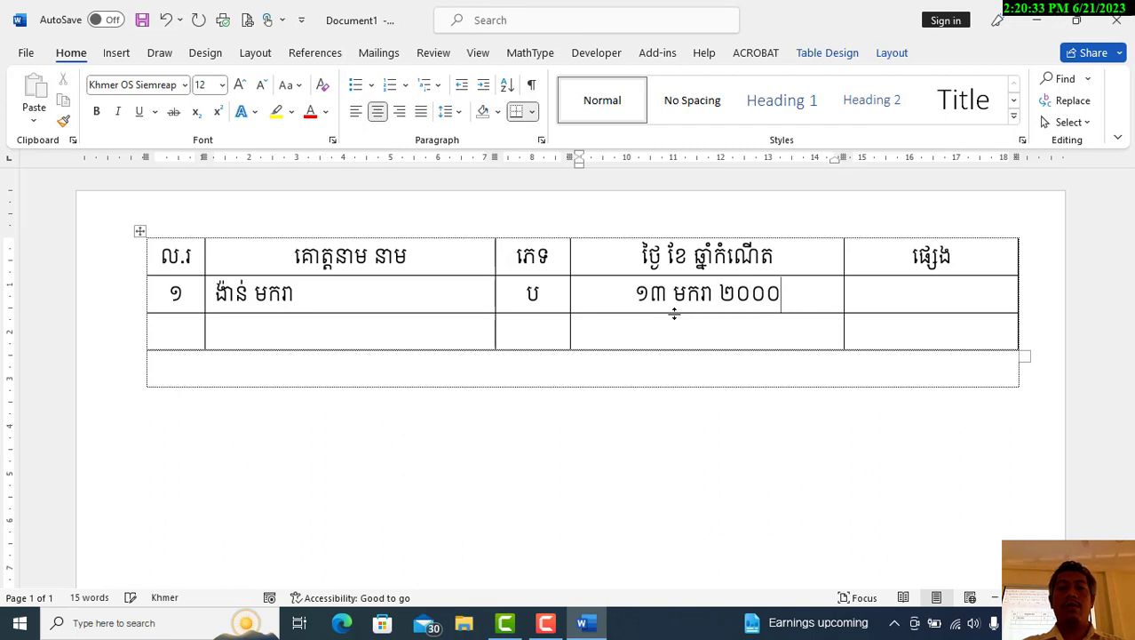
key("Tab")
Fill row 2 with ២, a person's name, ប and ១៩ តុលា ២០០៣.
left_click(176, 329)
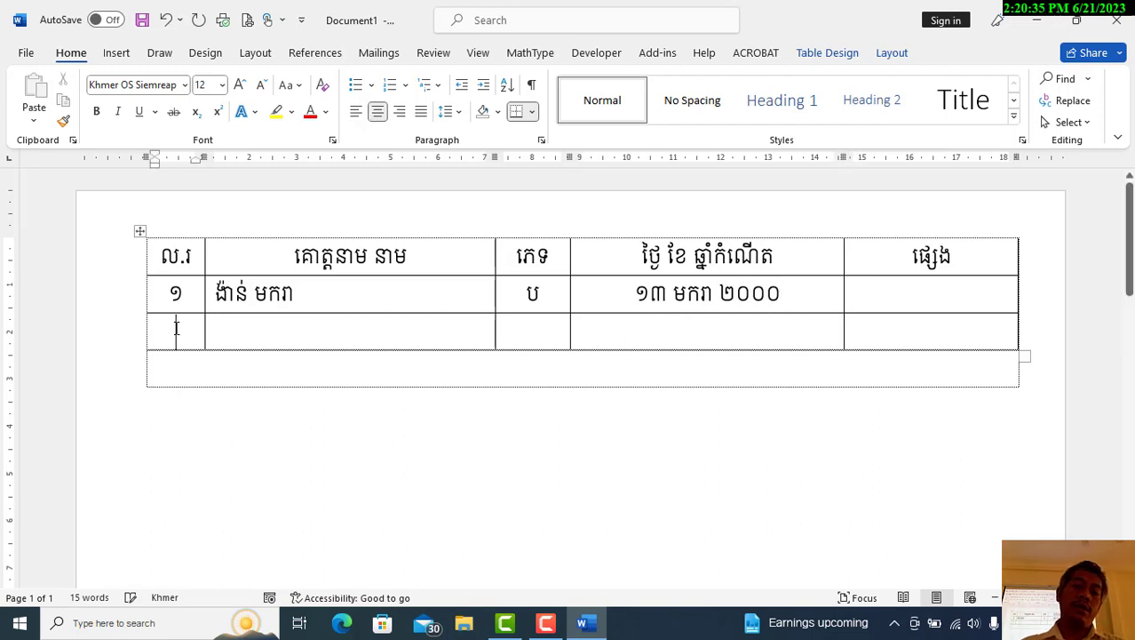
type("២")
key("Tab")
type("បុន")
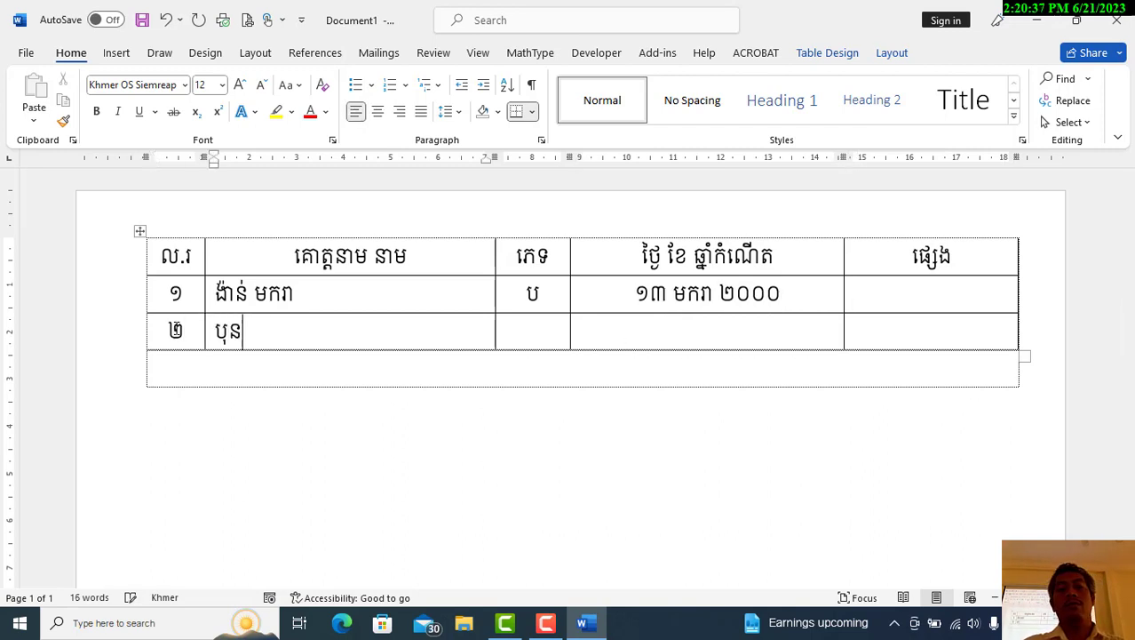
type(" ចិត")
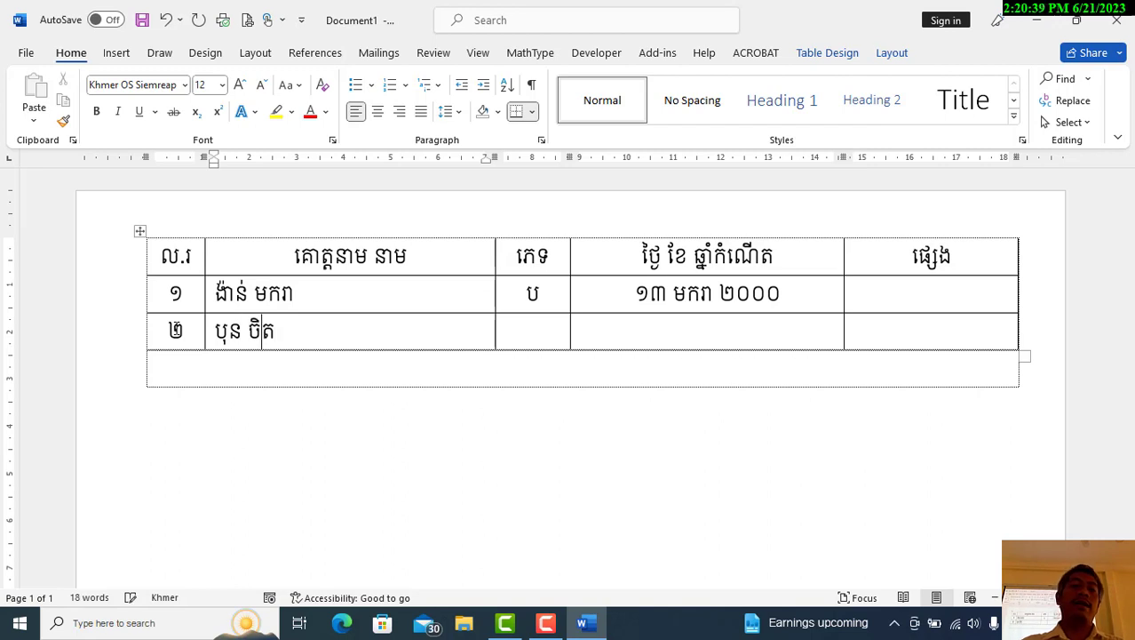
type("្រា")
key("Tab")
type("ប")
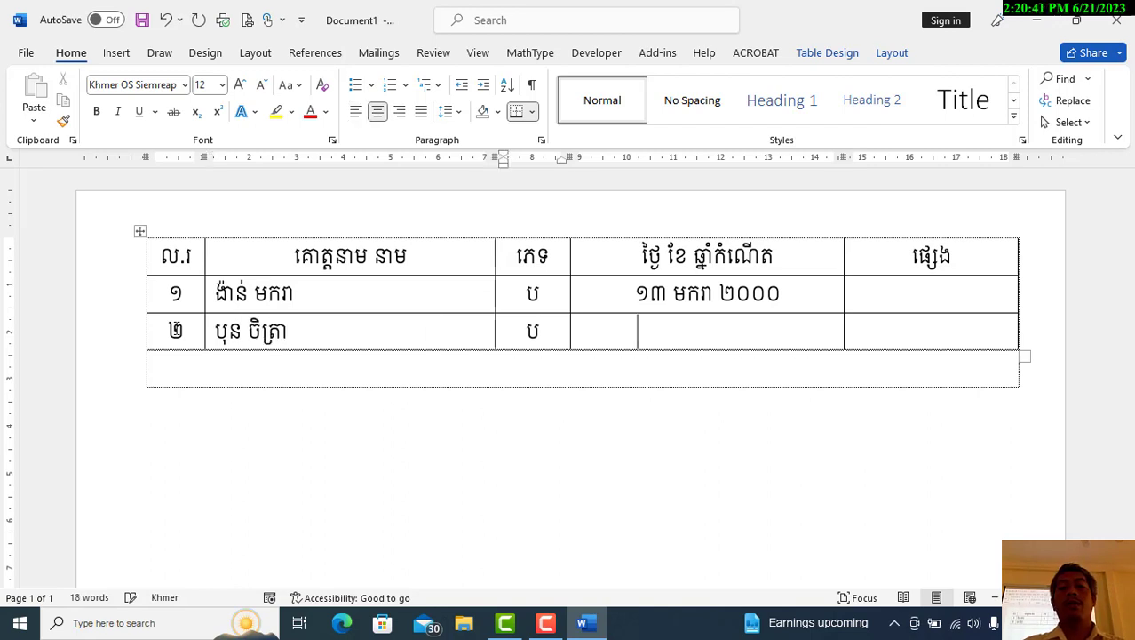
key("Tab")
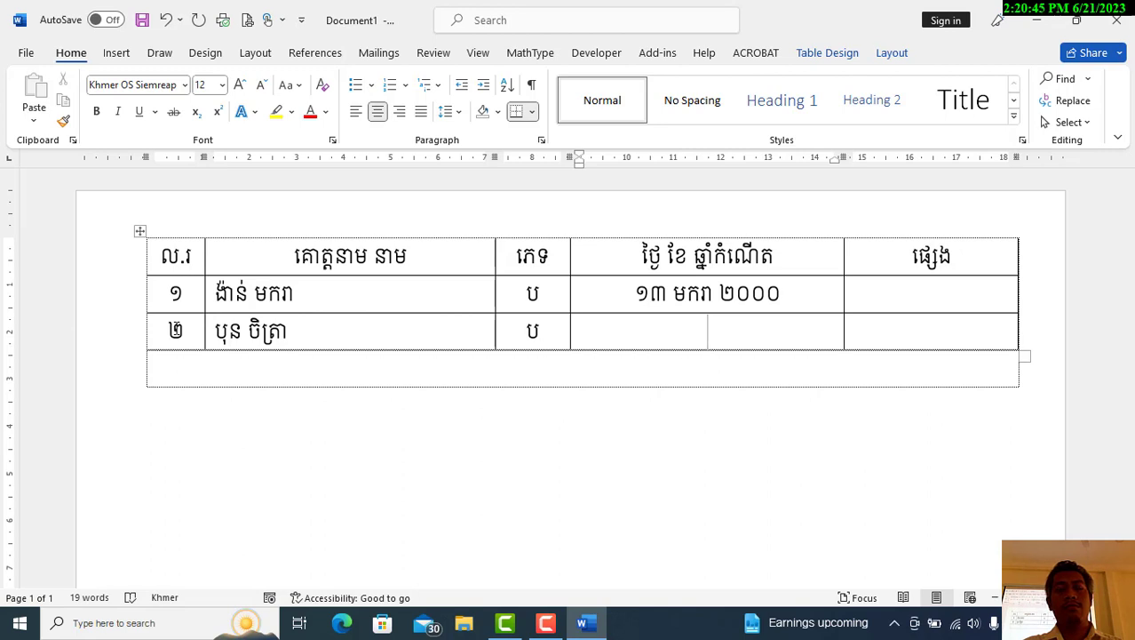
type("១៩ តុលា ")
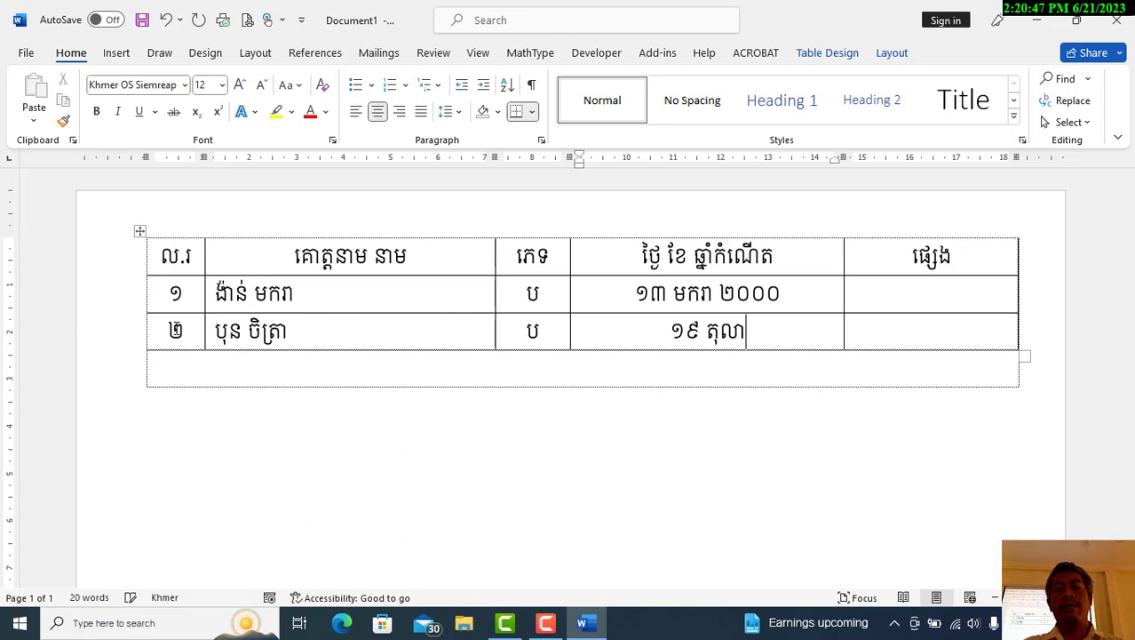
type("២")
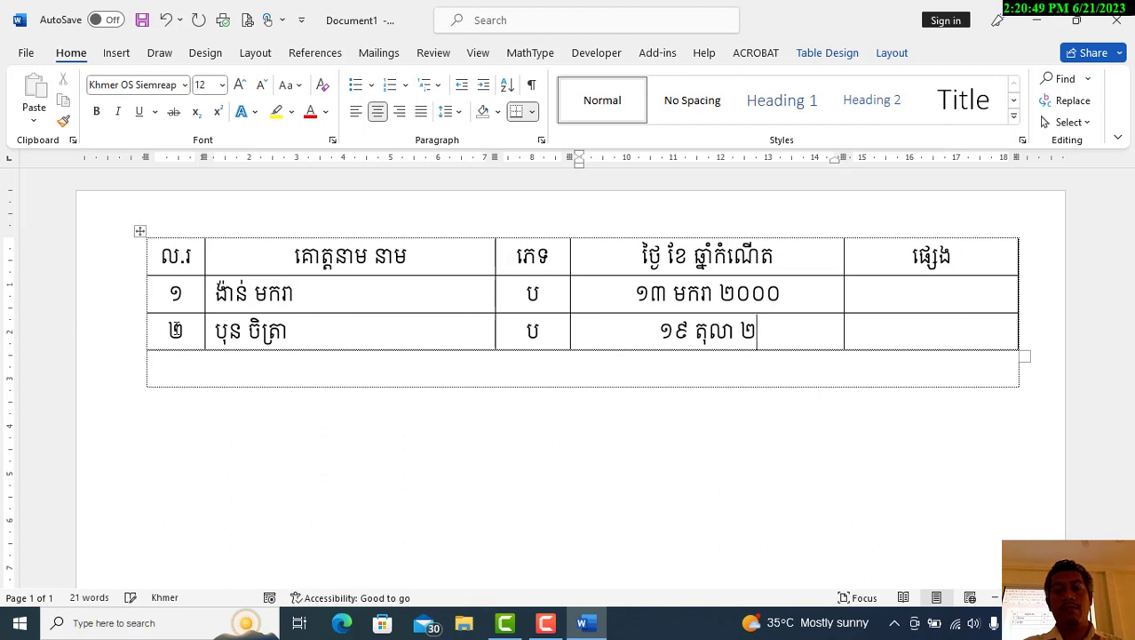
type("០០")
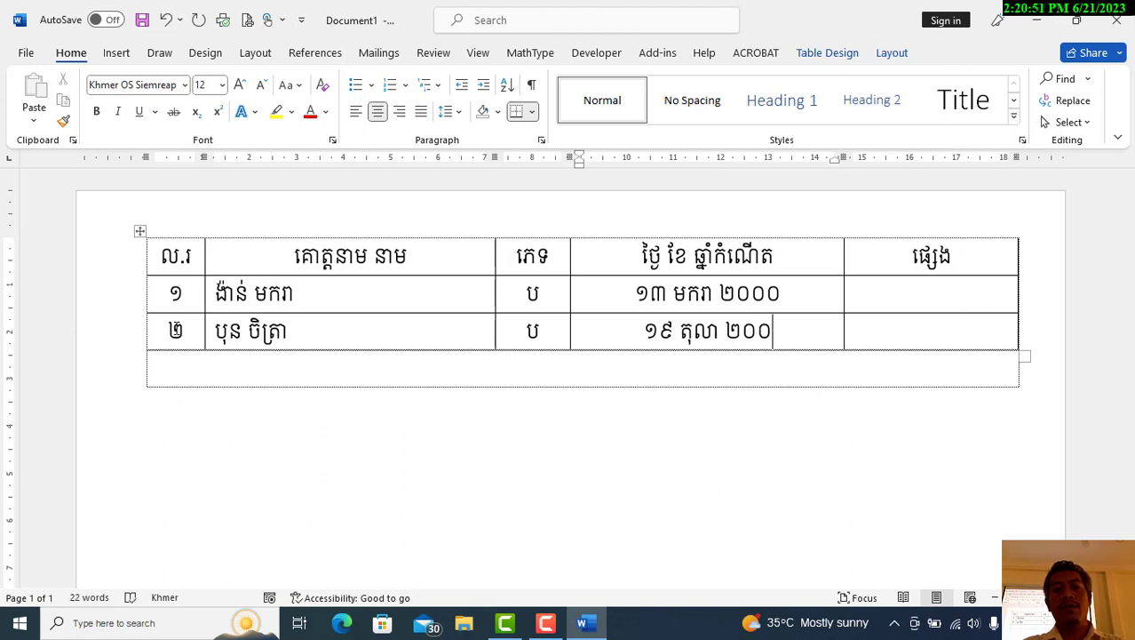
type("៣")
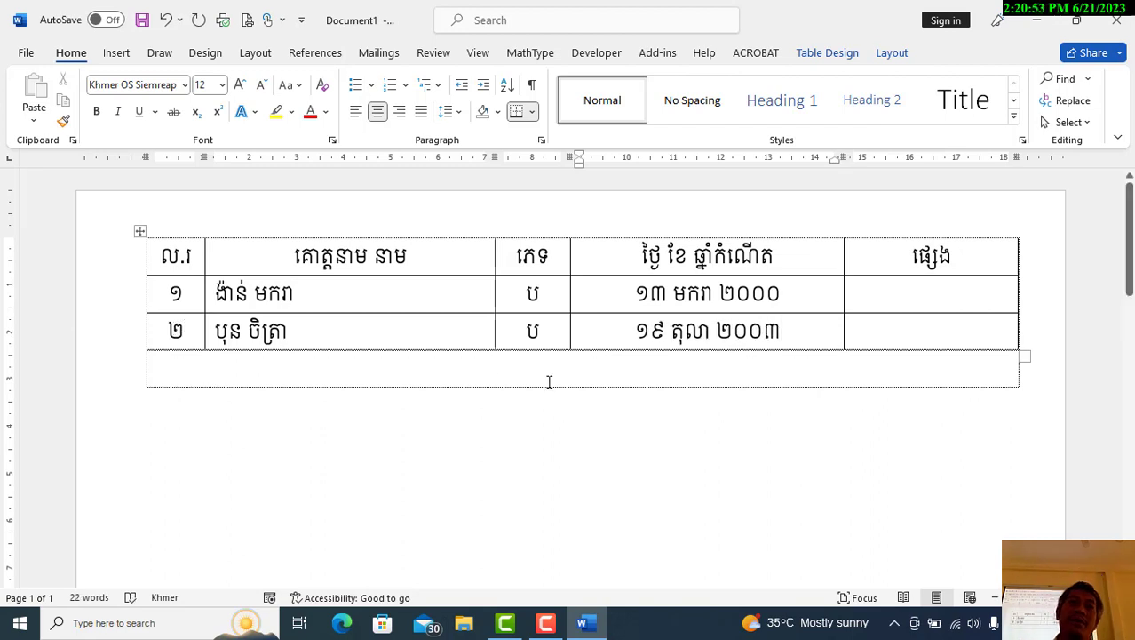
left_click(261, 406)
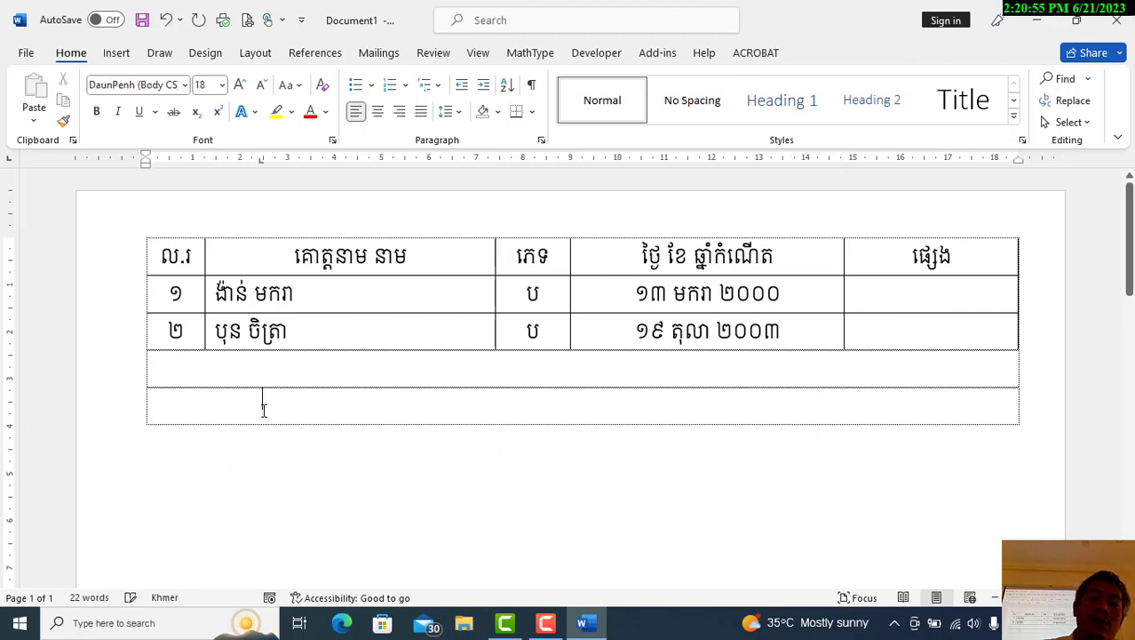
scroll(262, 409, "down", 3)
scroll(264, 402, "up", 3)
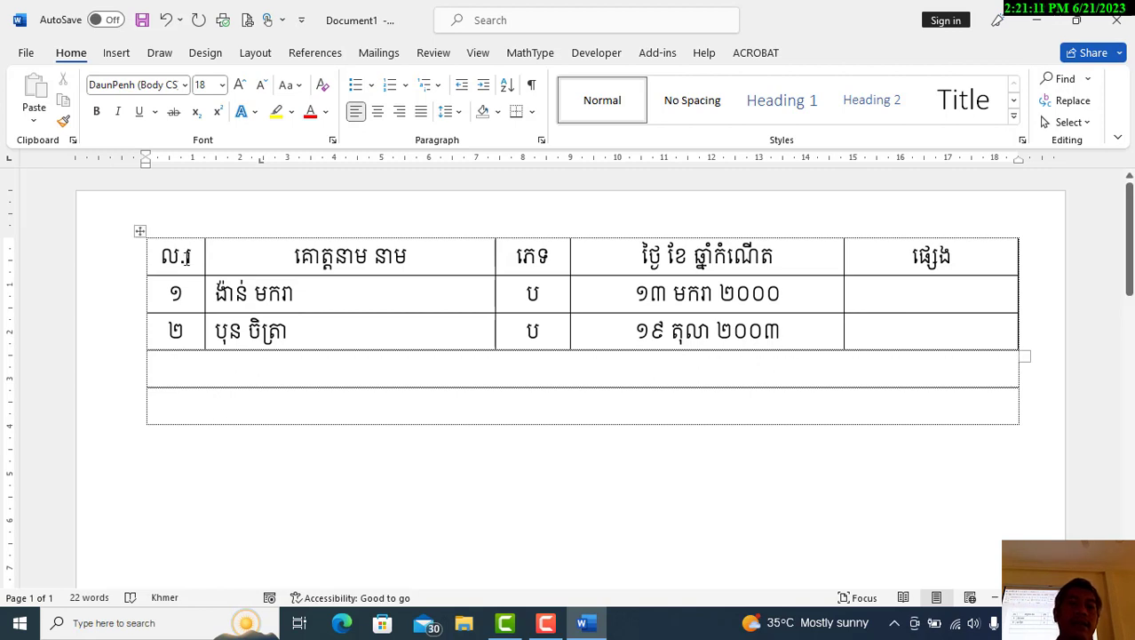
Undo the extra row and paste copies of the ល.រ and name headers below the table.
key("ctrl+z")
double_click(201, 256)
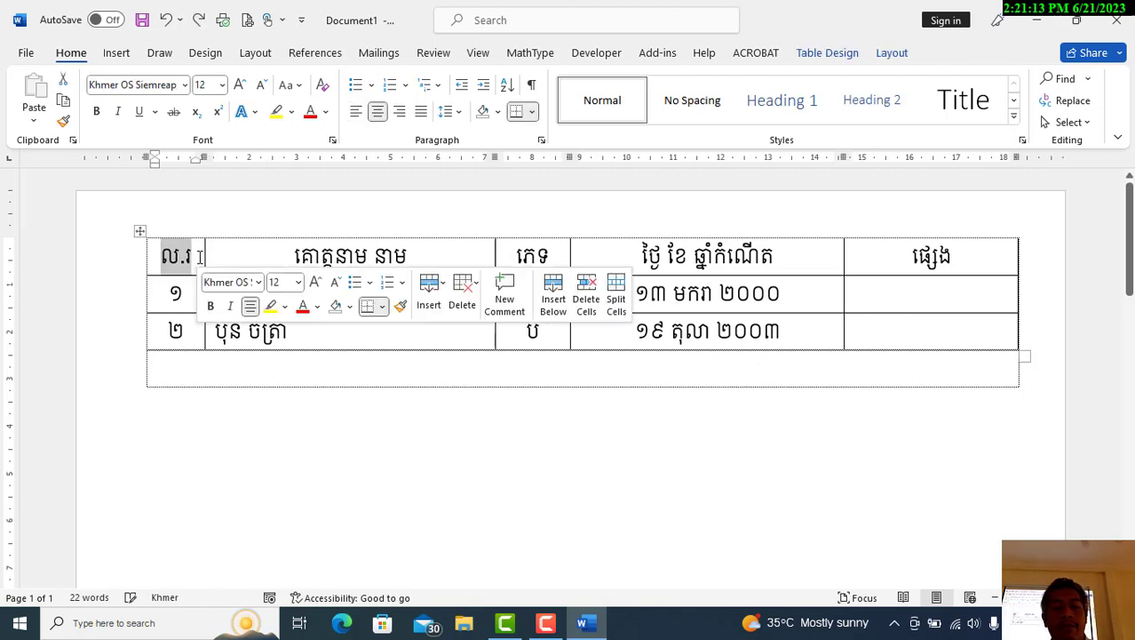
key("ctrl+c")
left_click(177, 378)
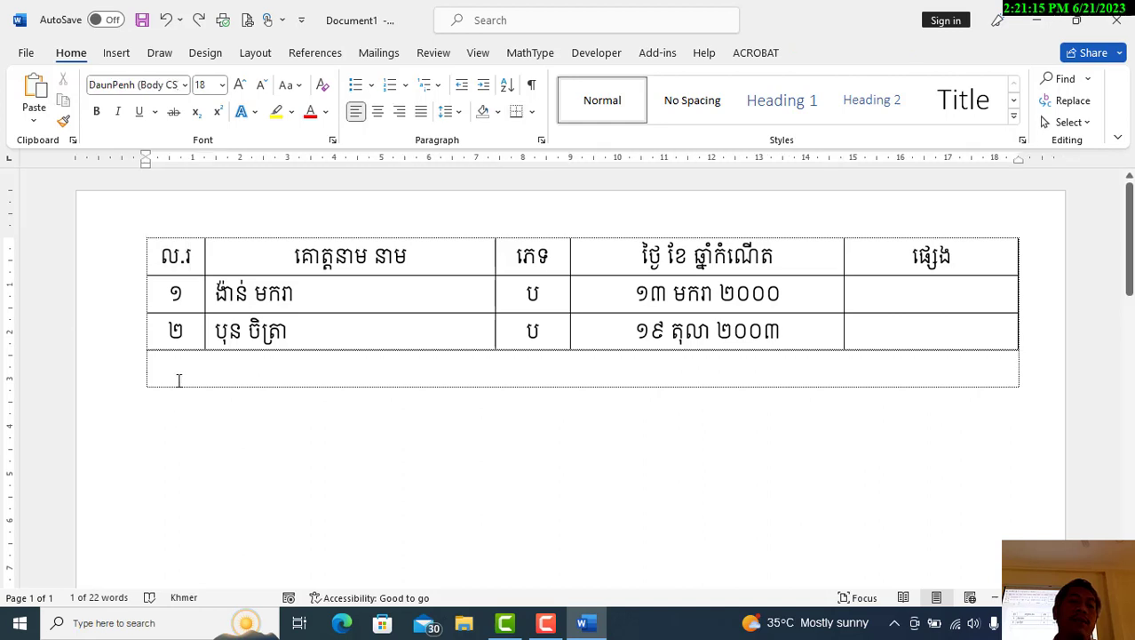
key("ctrl+v")
left_click_drag(294, 256, 415, 259)
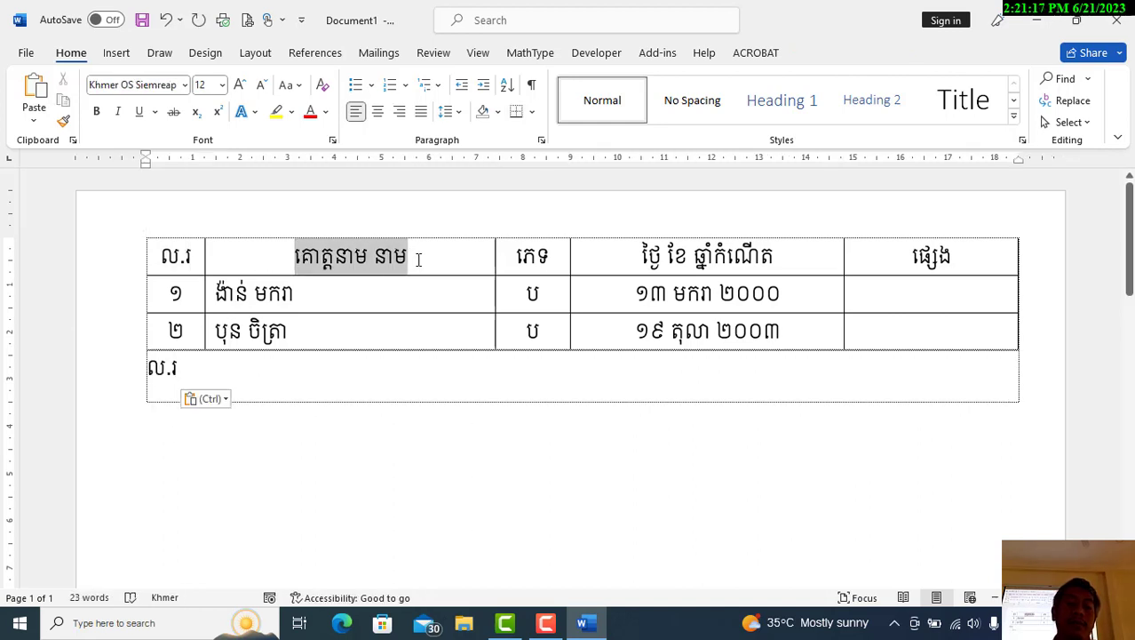
key("ctrl+c")
left_click(301, 375)
key("ctrl+v")
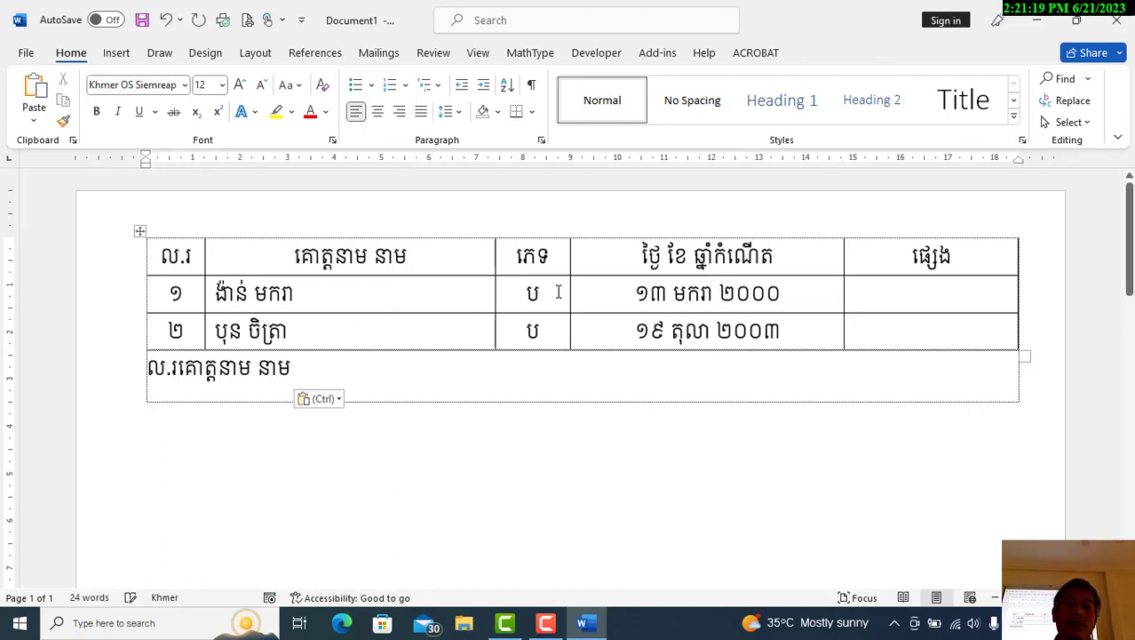
Paste the ភេទ header below too, then delete the whole stray pasted line.
left_click_drag(514, 256, 552, 256)
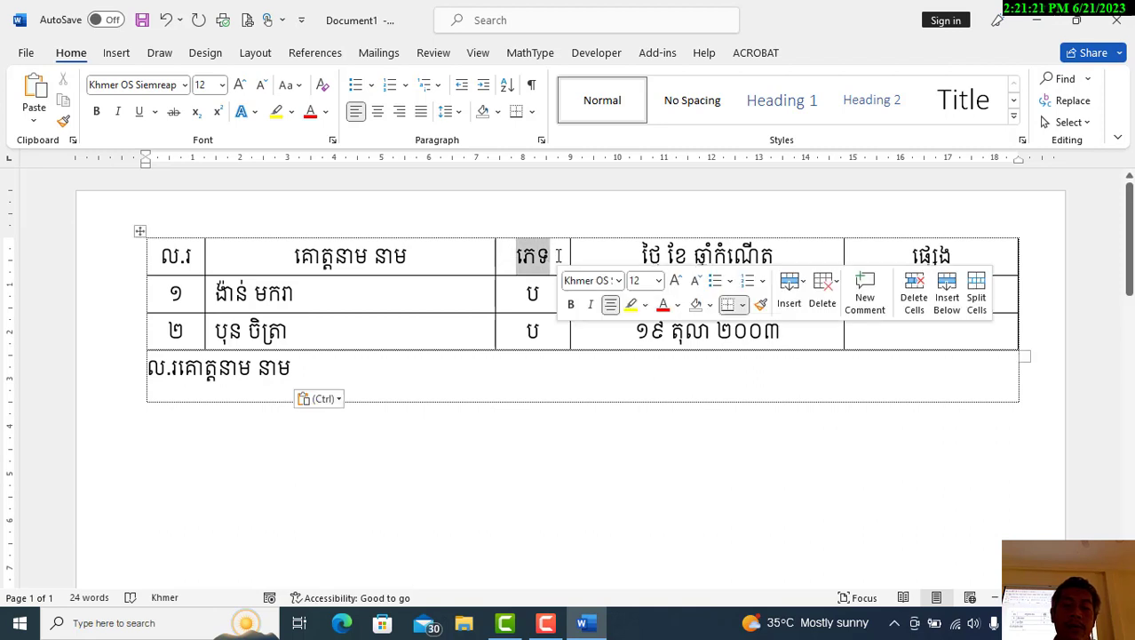
key("ctrl+c")
left_click(342, 375)
key("ctrl+v")
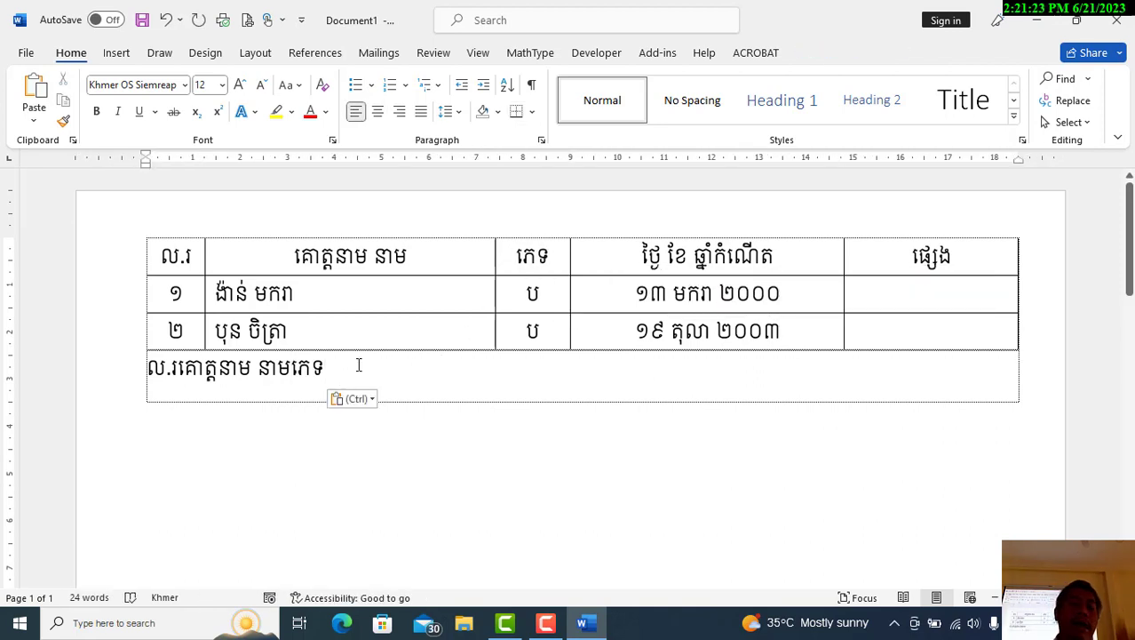
left_click_drag(372, 368, 41, 374)
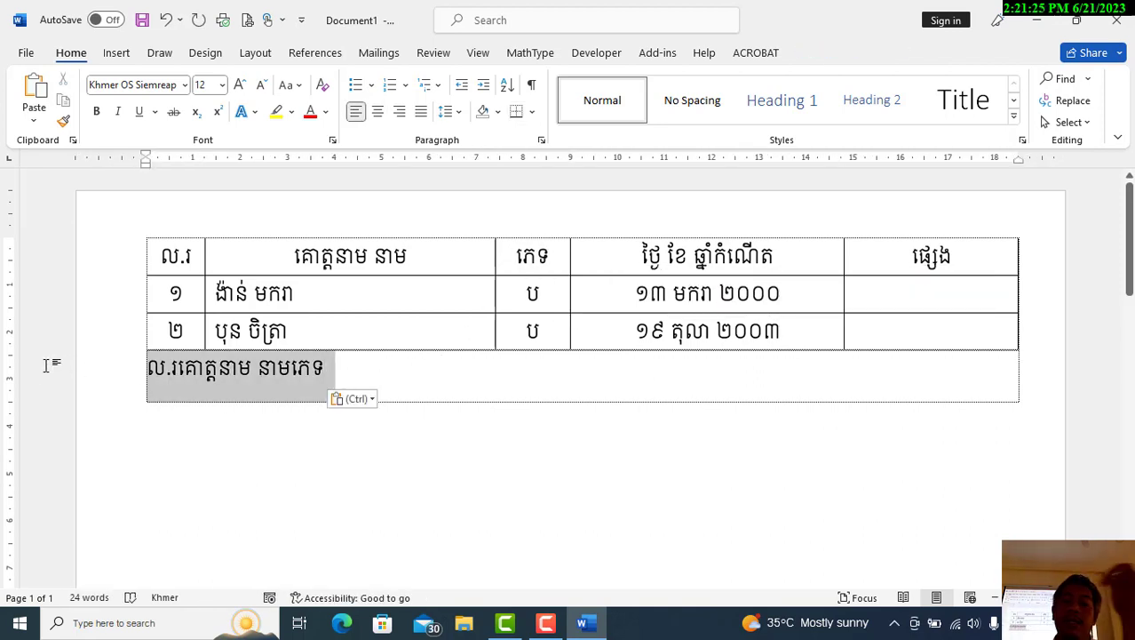
key("Delete")
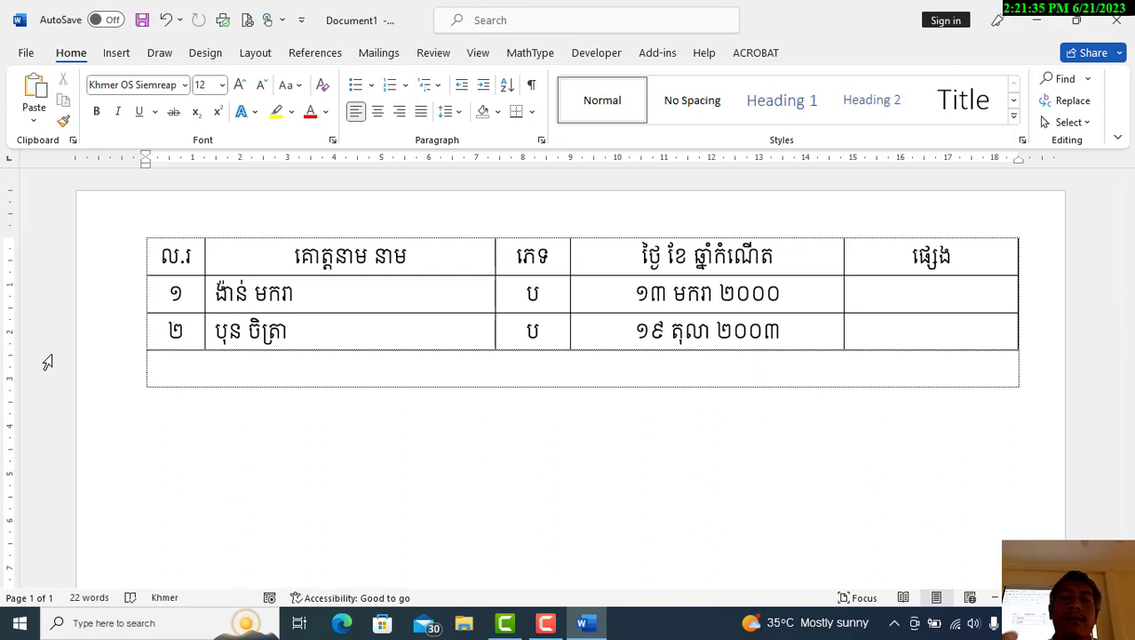
Select the entire Khmer table via its top-left move handle.
left_click(302, 346)
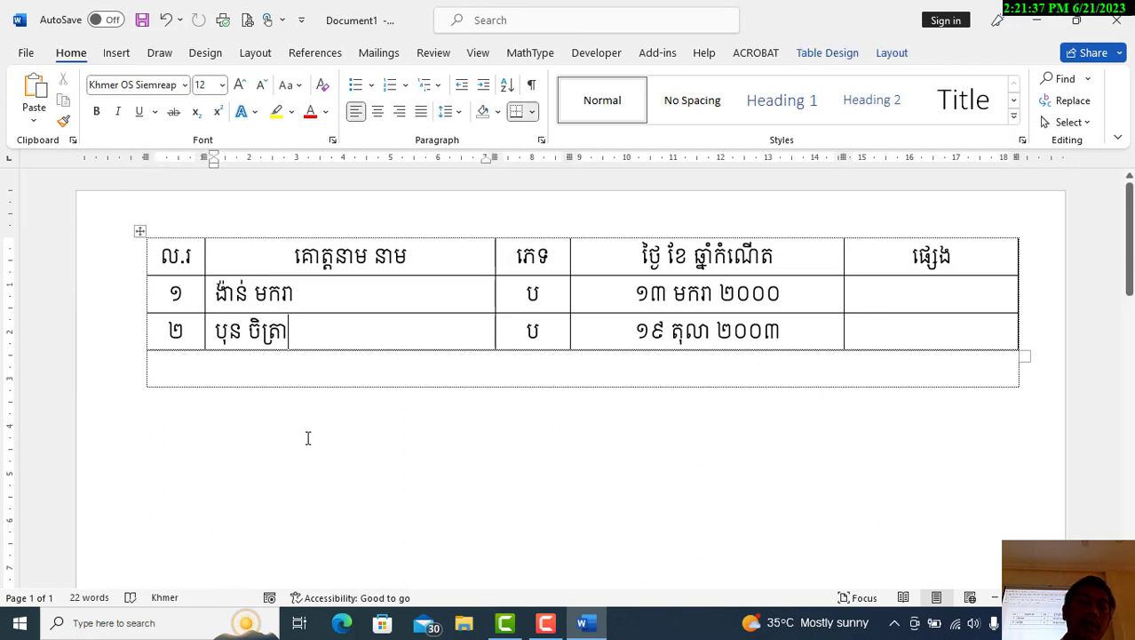
left_click(310, 423)
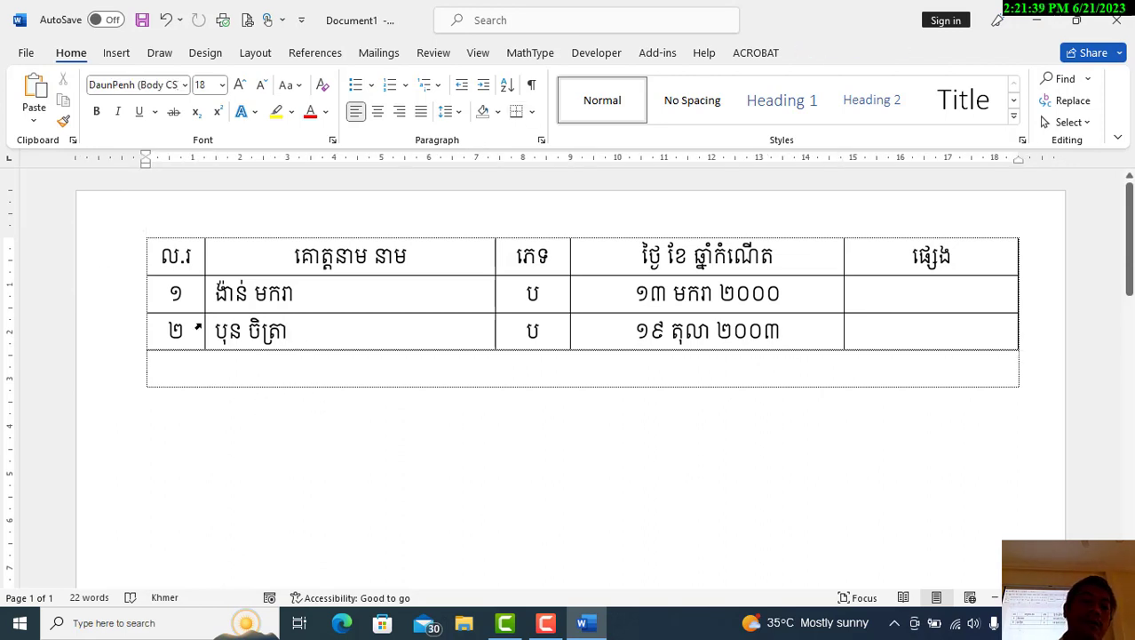
left_click(140, 230)
left_click(271, 355)
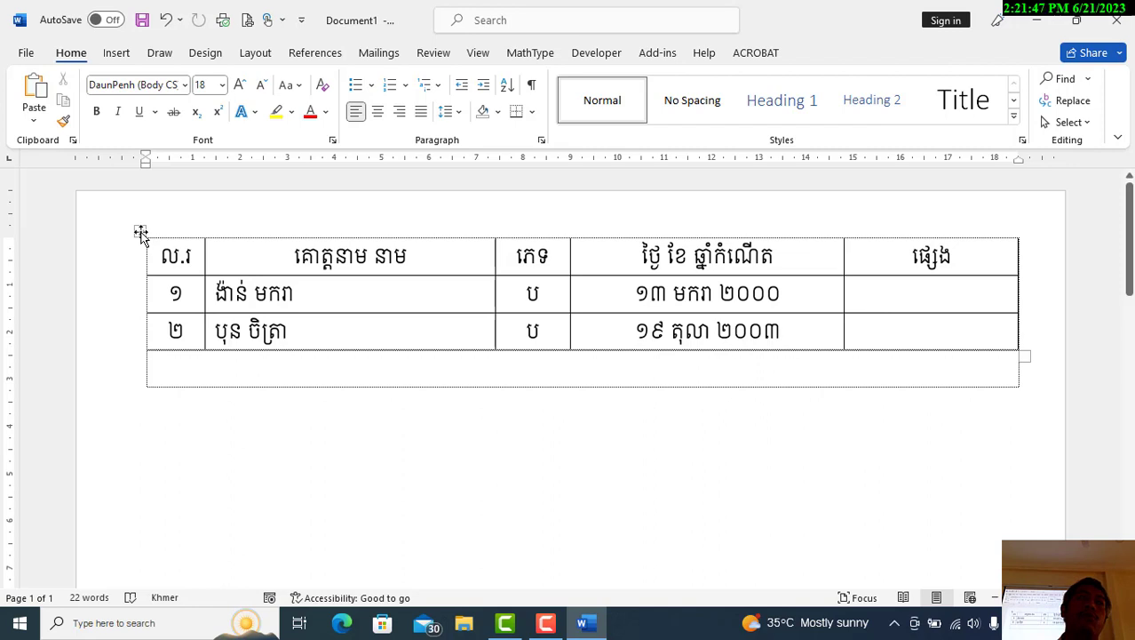
left_click(141, 233)
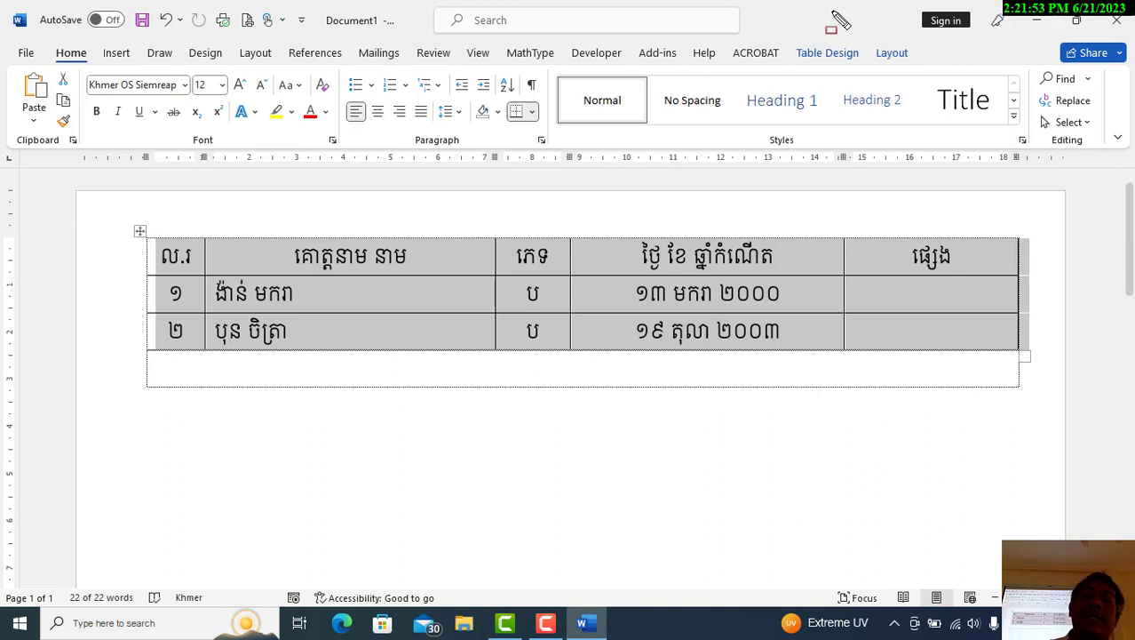
Bring up the table Layout tools showing the Data group with Convert to Text.
left_click_drag(788, 33, 831, 65)
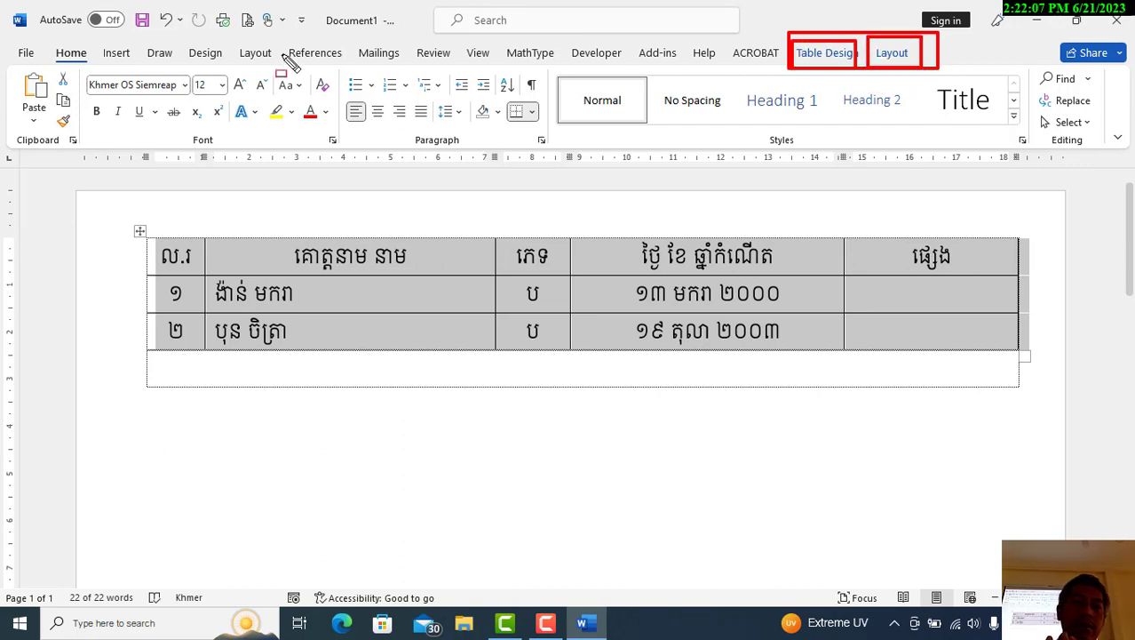
mouse_move(230, 43)
left_mouse_down()
mouse_move(315, 75)
mouse_move(271, 64)
left_mouse_up()
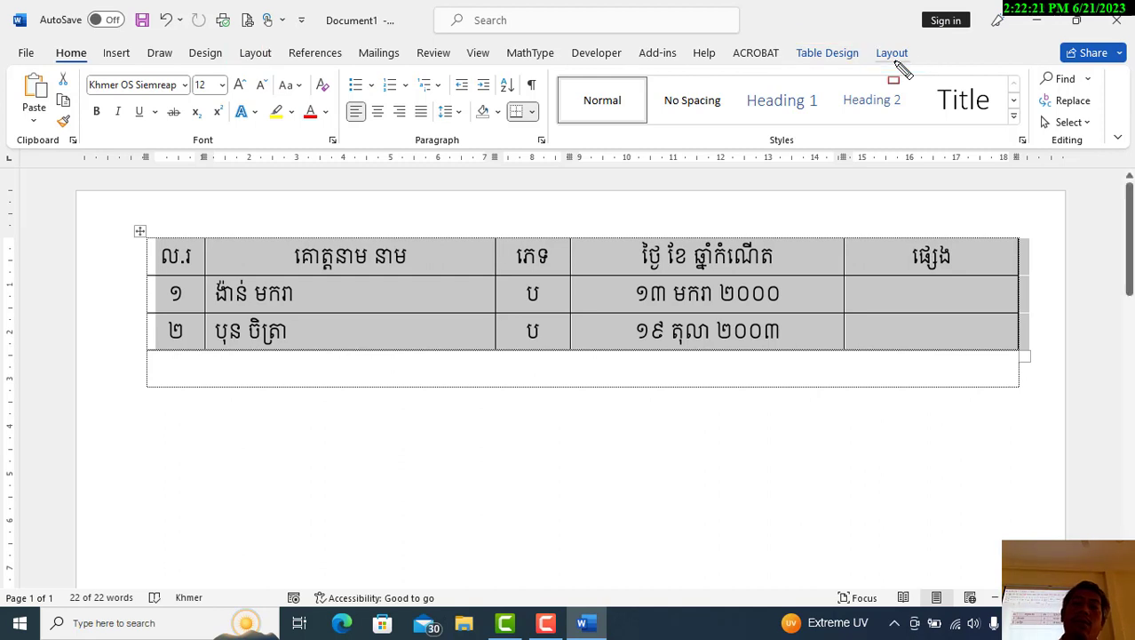
left_click(893, 55)
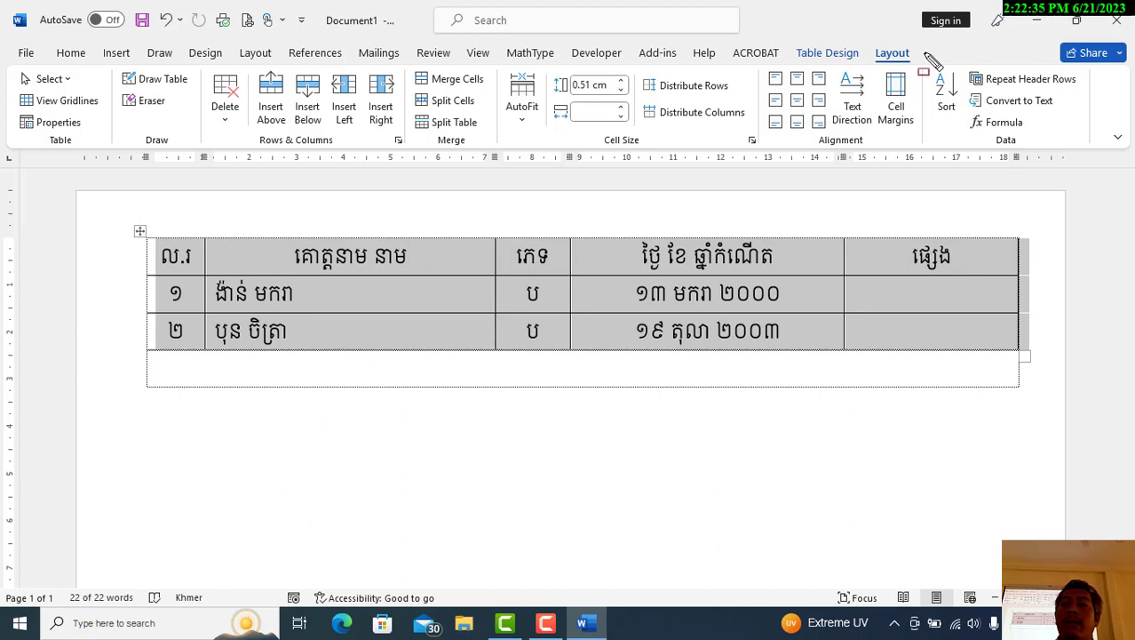
left_click_drag(919, 57, 1093, 157)
left_click_drag(964, 91, 1071, 116)
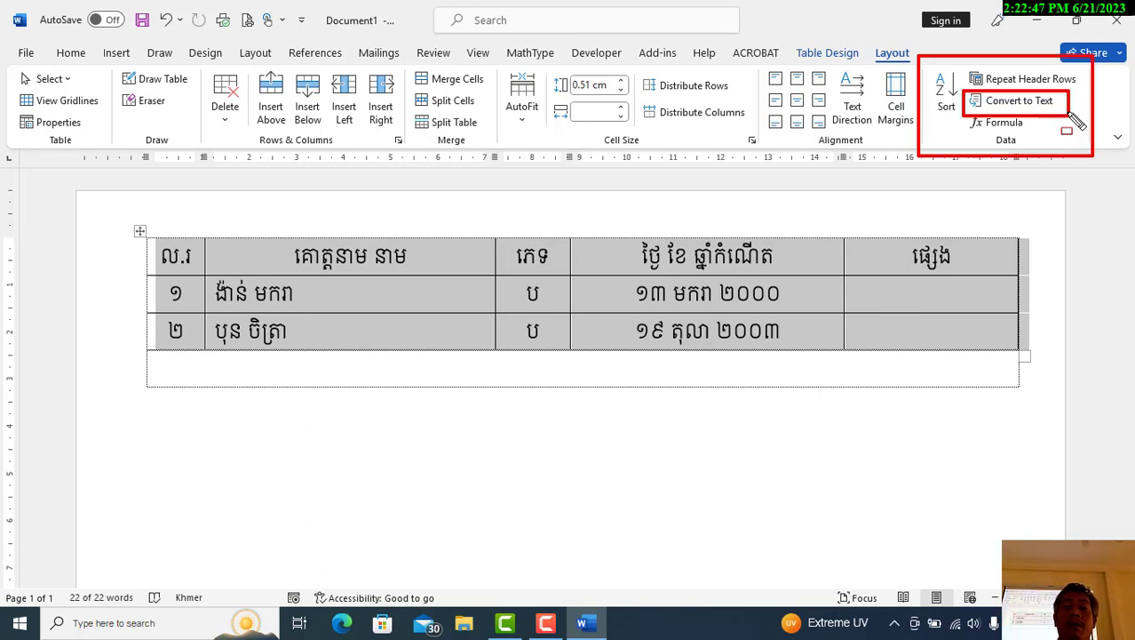
Convert the table to text using Paragraph marks as the separator.
left_click(1043, 102)
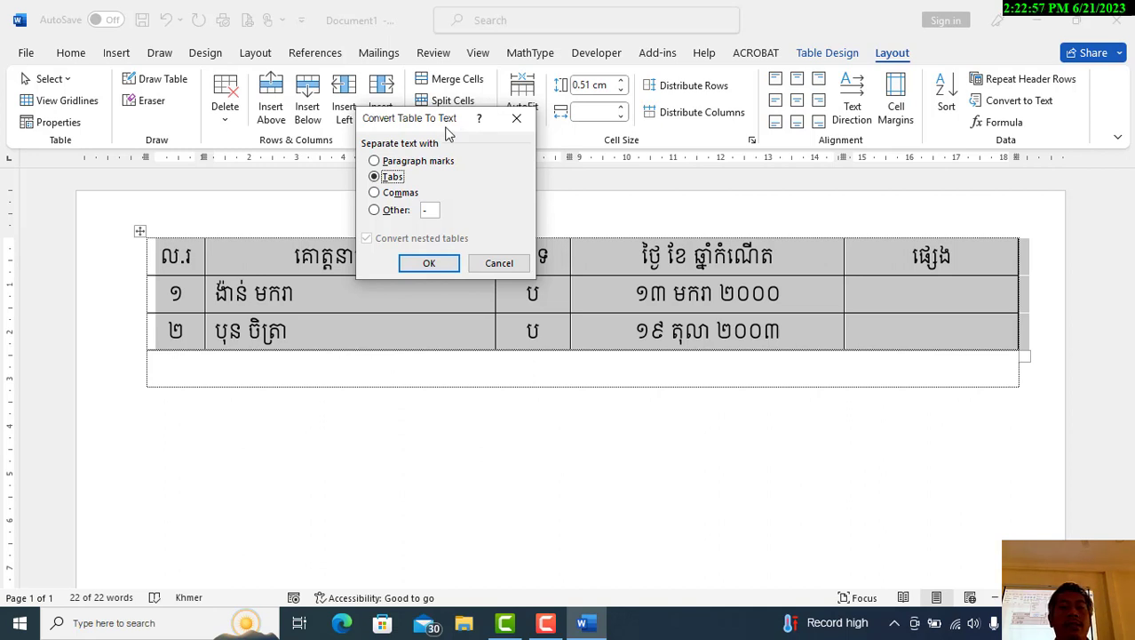
left_click_drag(362, 168, 410, 188)
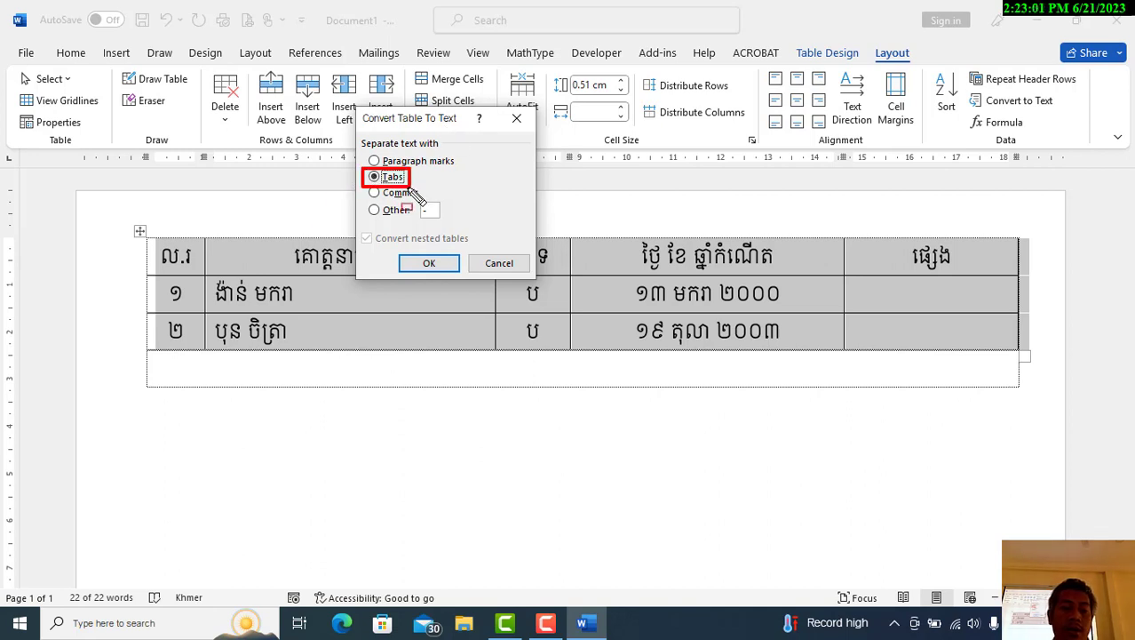
left_click_drag(358, 154, 472, 166)
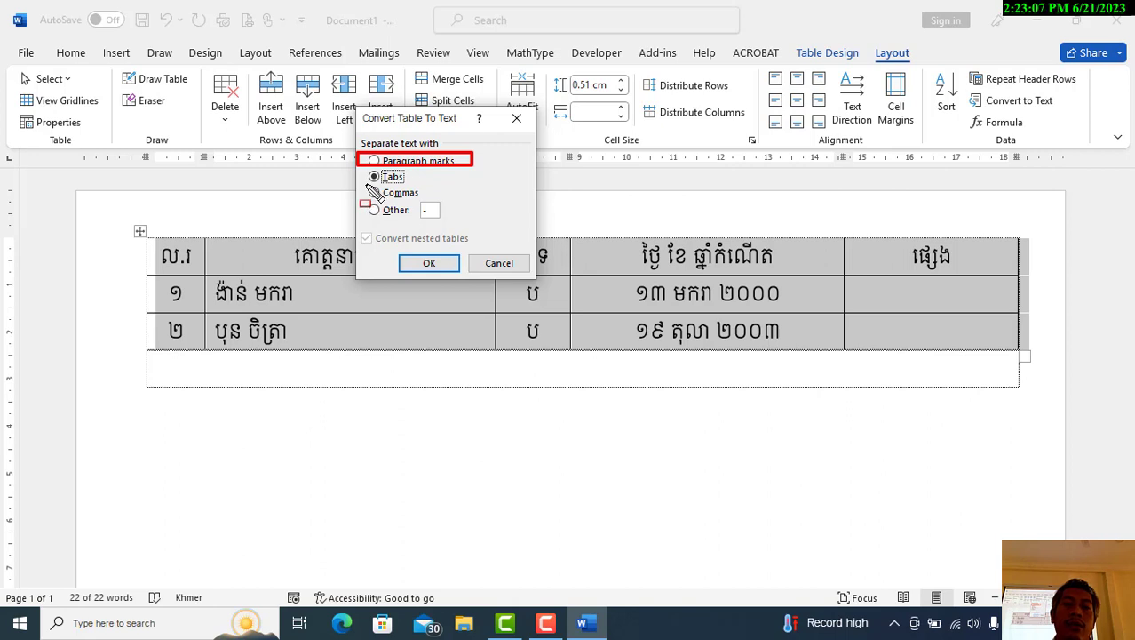
left_click_drag(365, 184, 428, 204)
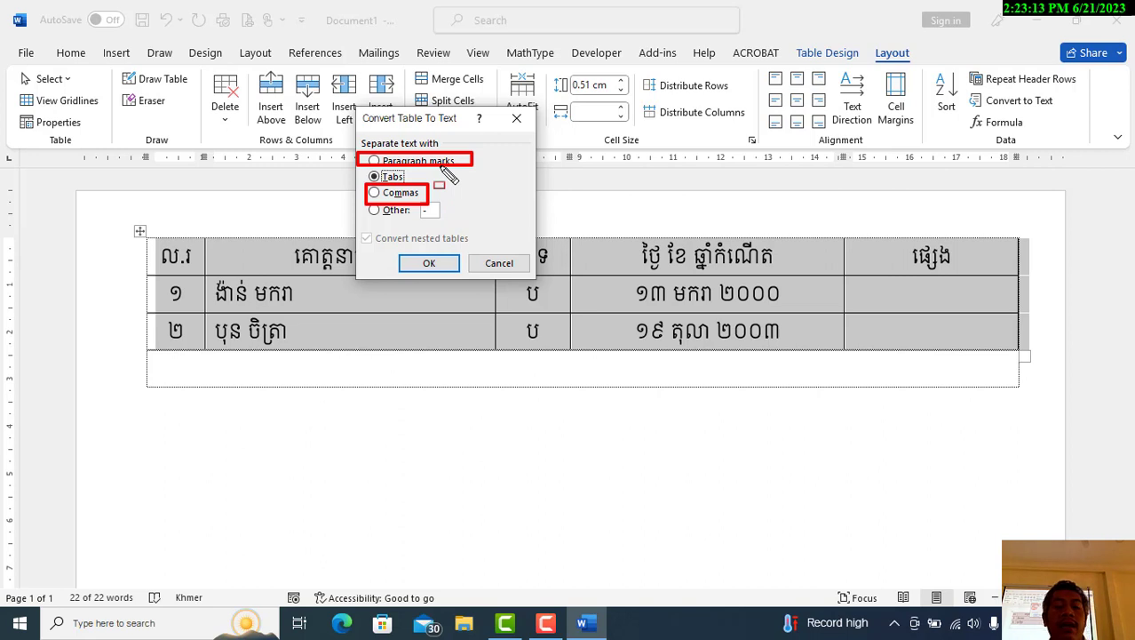
key("ctrl+z")
key("ctrl+z")
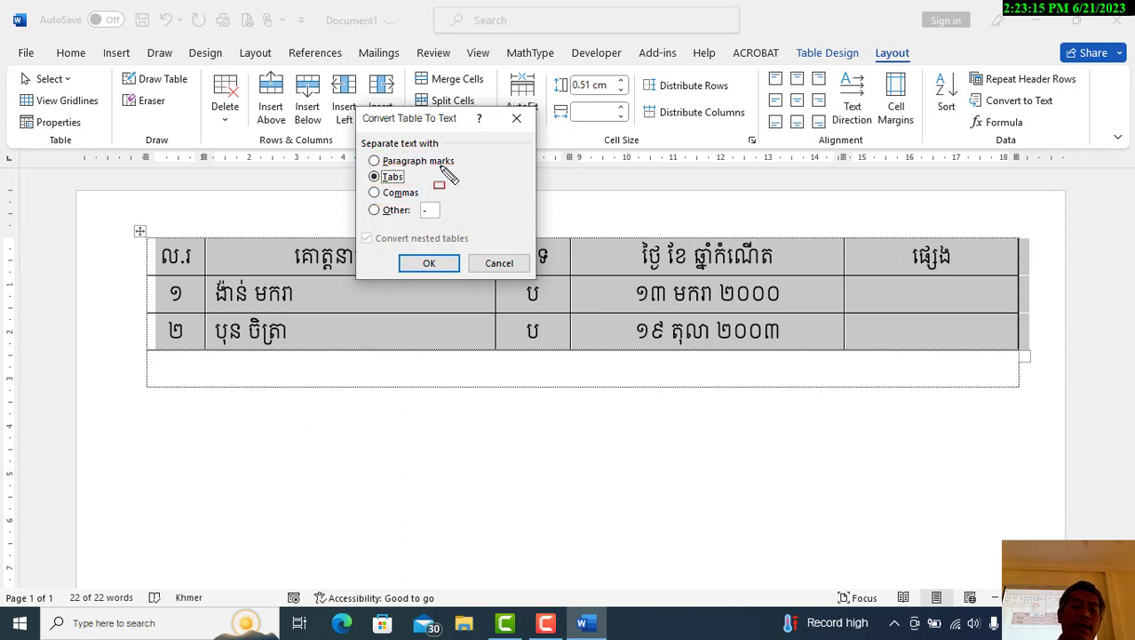
left_click(437, 161)
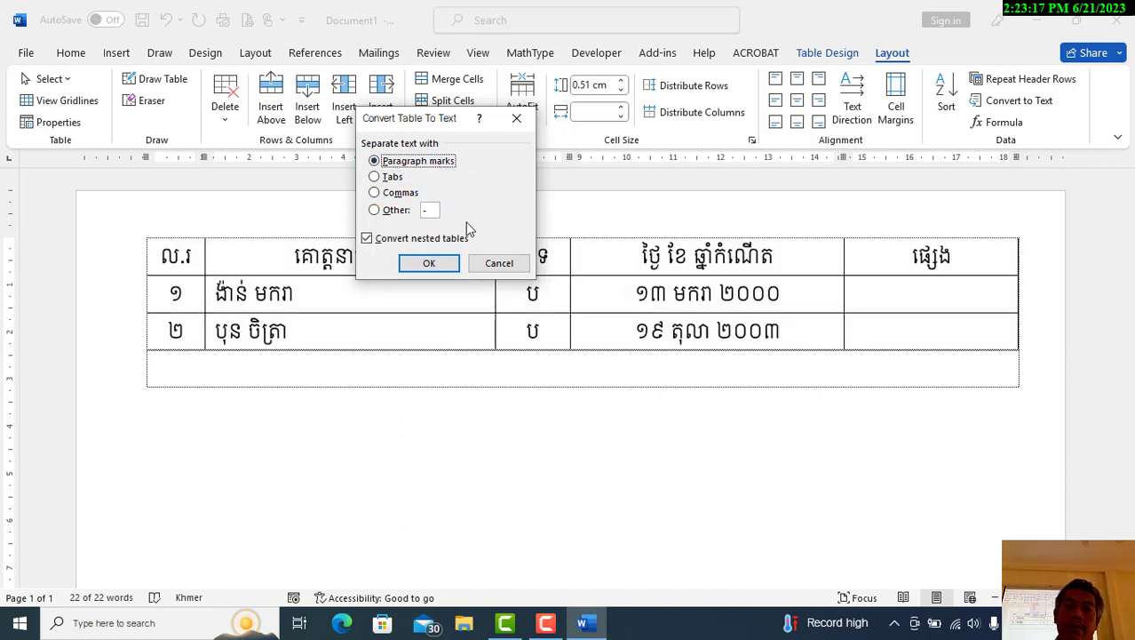
left_click(429, 265)
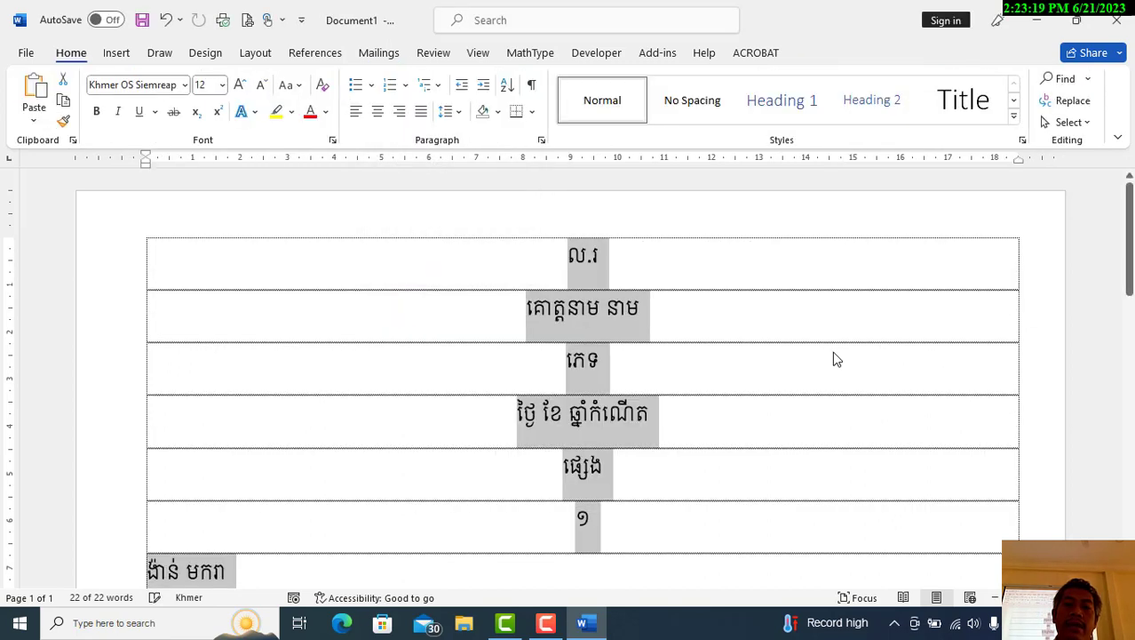
Review the paragraph-separated result, then undo the conversion to restore the table.
scroll(835, 359, "down", 1)
scroll(835, 359, "down", 3)
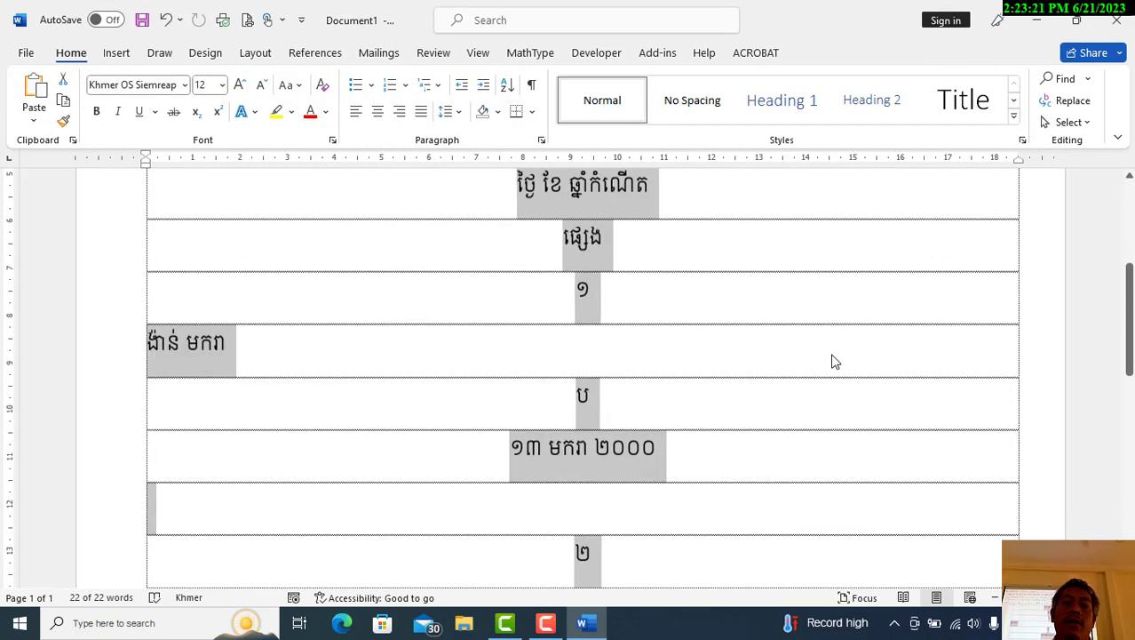
scroll(833, 353, "down", 1)
scroll(710, 363, "up", 5)
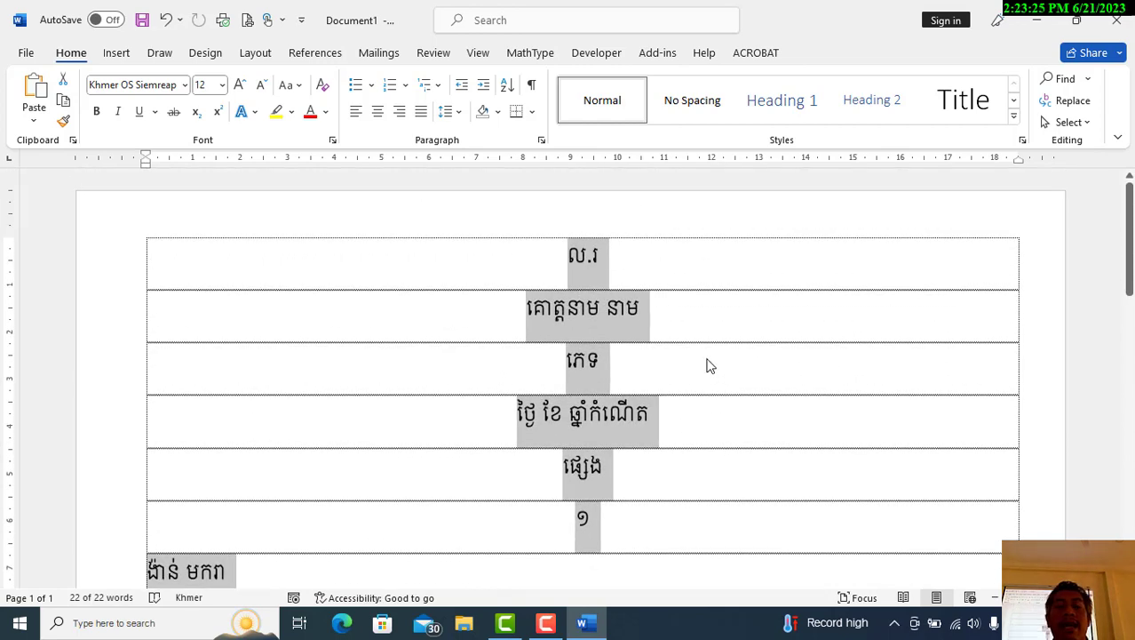
scroll(709, 365, "down", 2)
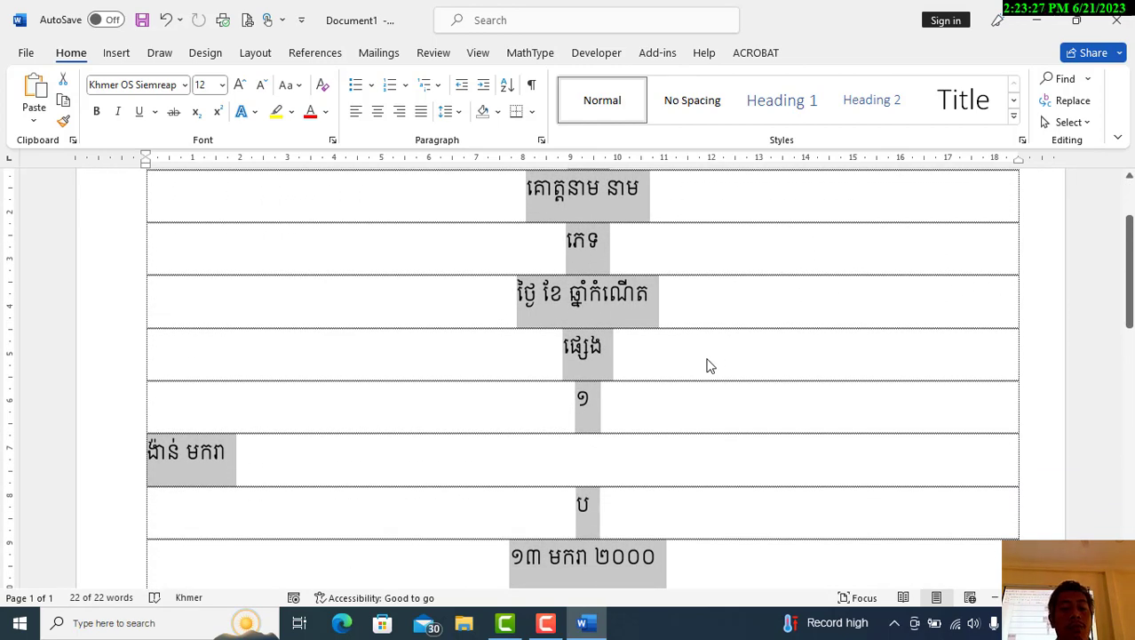
key("ctrl+z")
Convert the table to text with Commas as the separator.
scroll(710, 365, "up", 2)
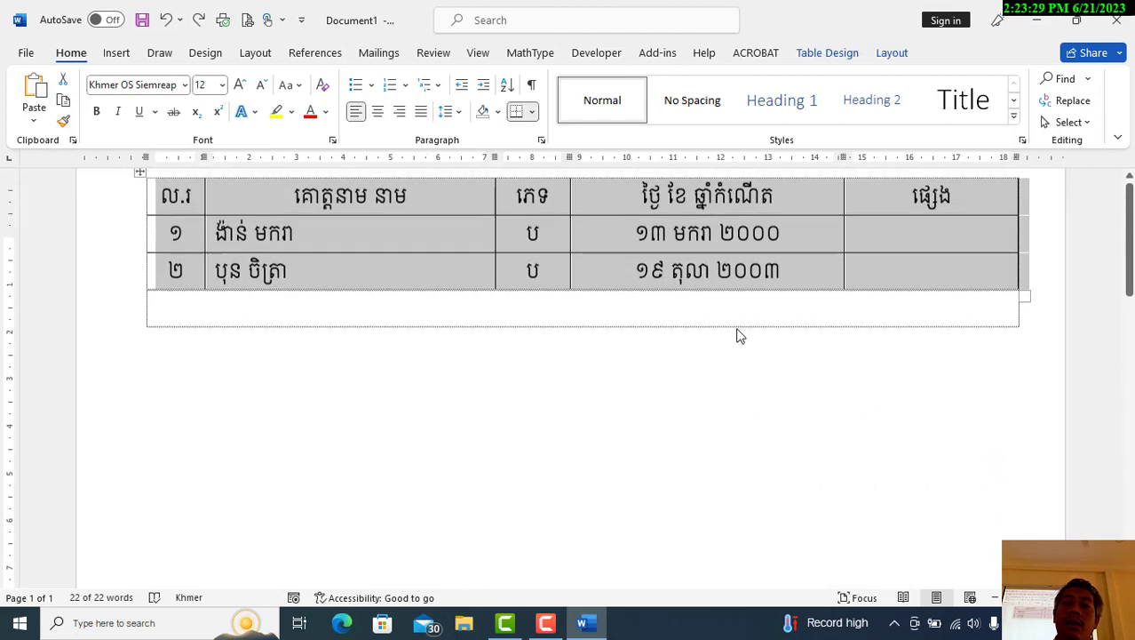
left_click(892, 53)
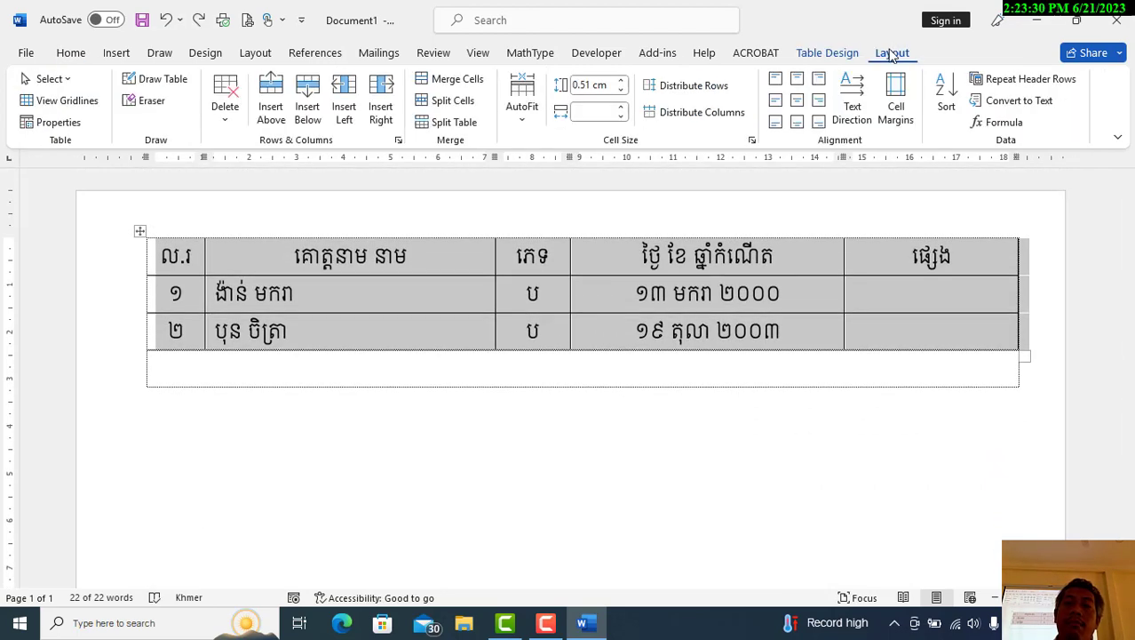
left_click(1020, 101)
left_click(381, 197)
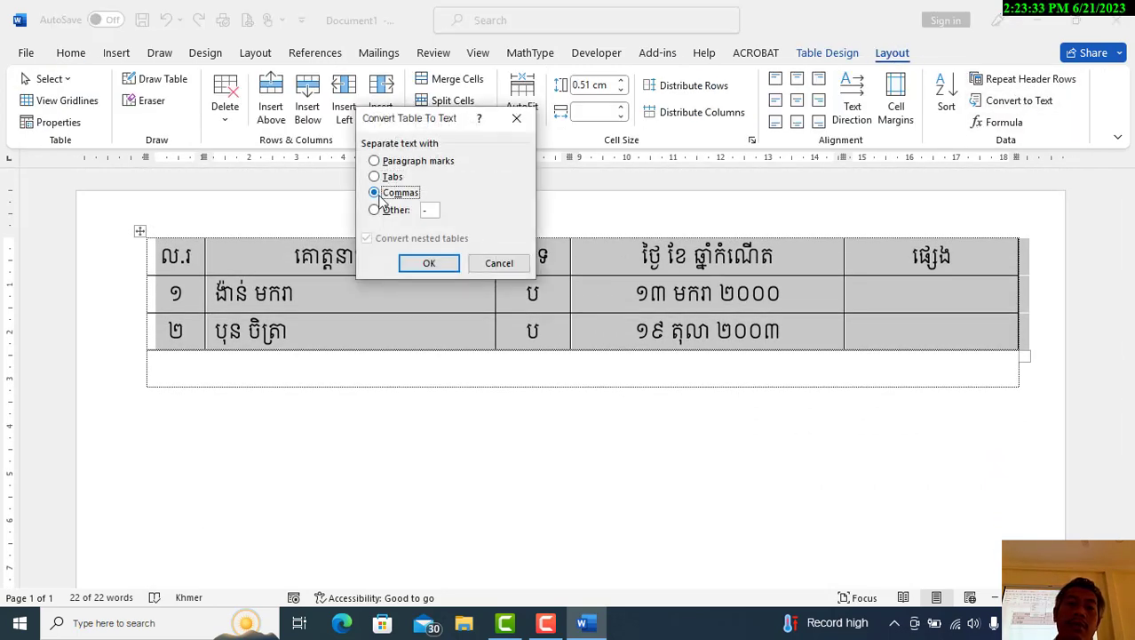
left_click(417, 266)
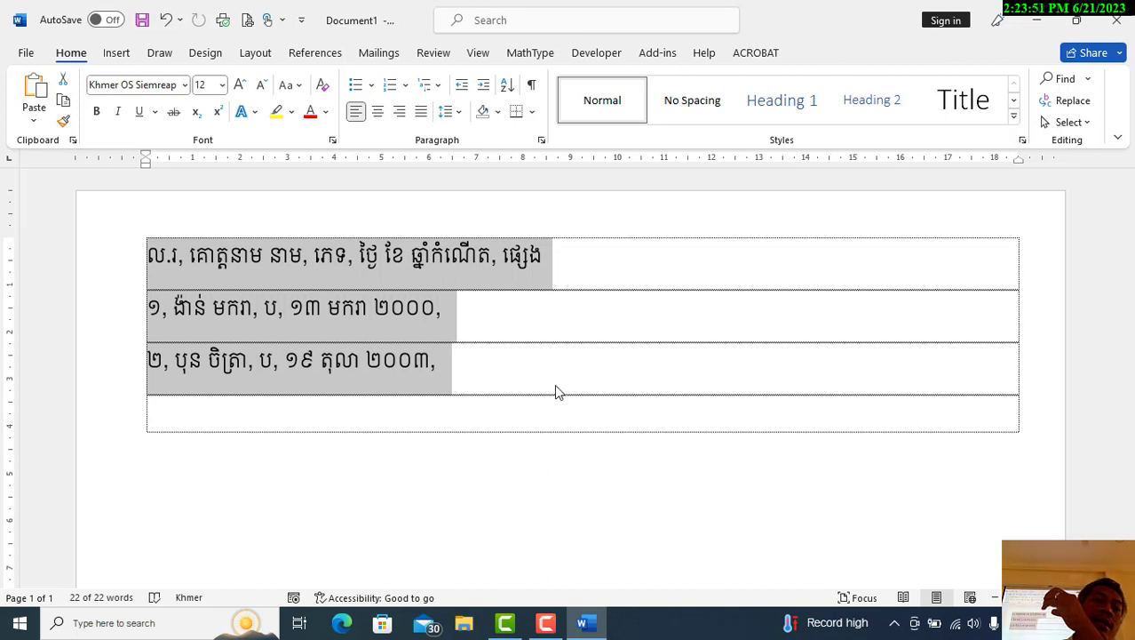
left_click(527, 358)
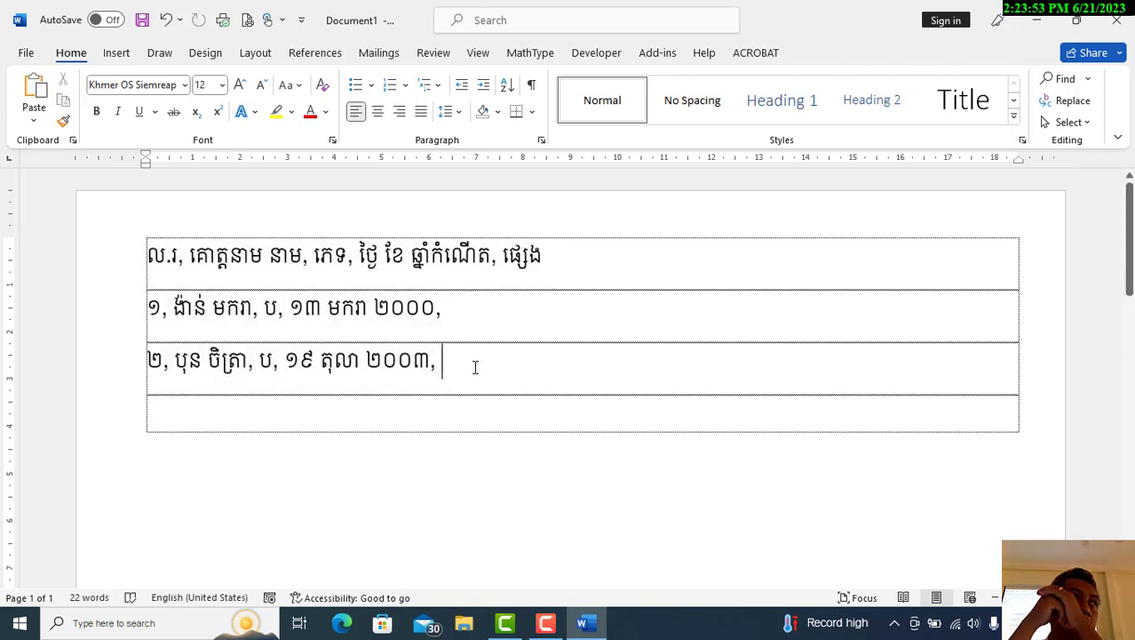